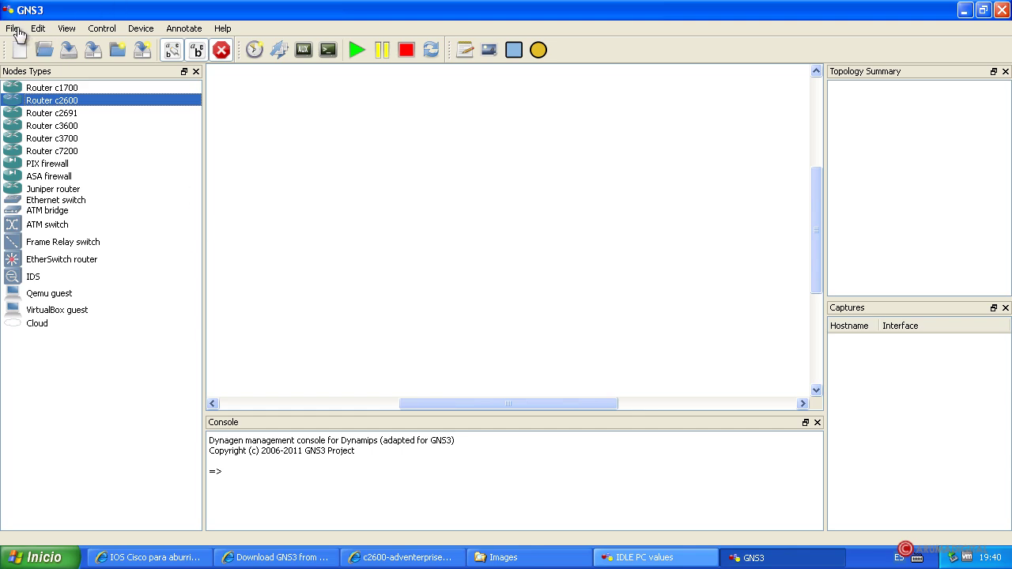
{"action": "left_click", "coordinate": [10, 29]}
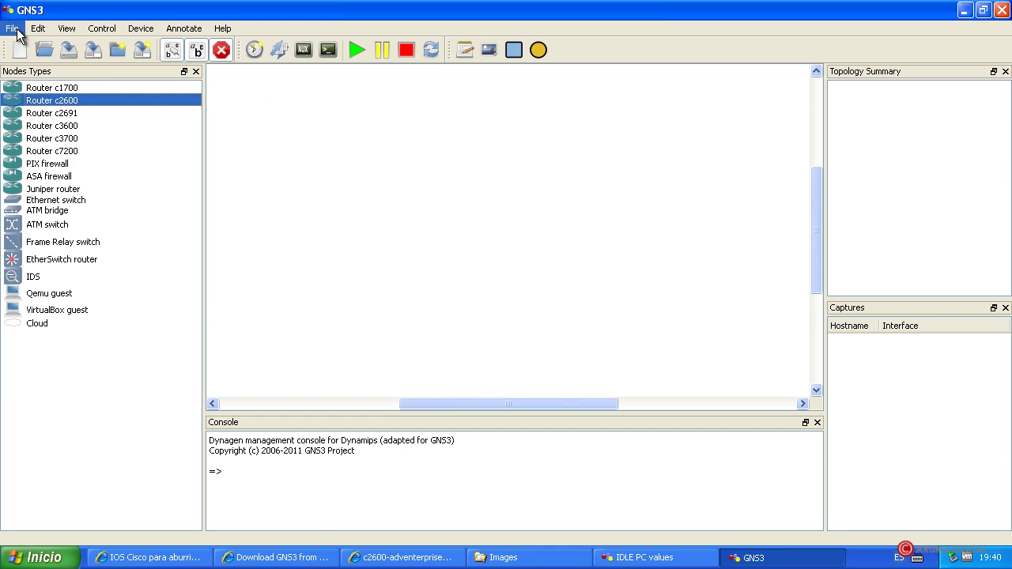
{"action": "left_click", "coordinate": [13, 29]}
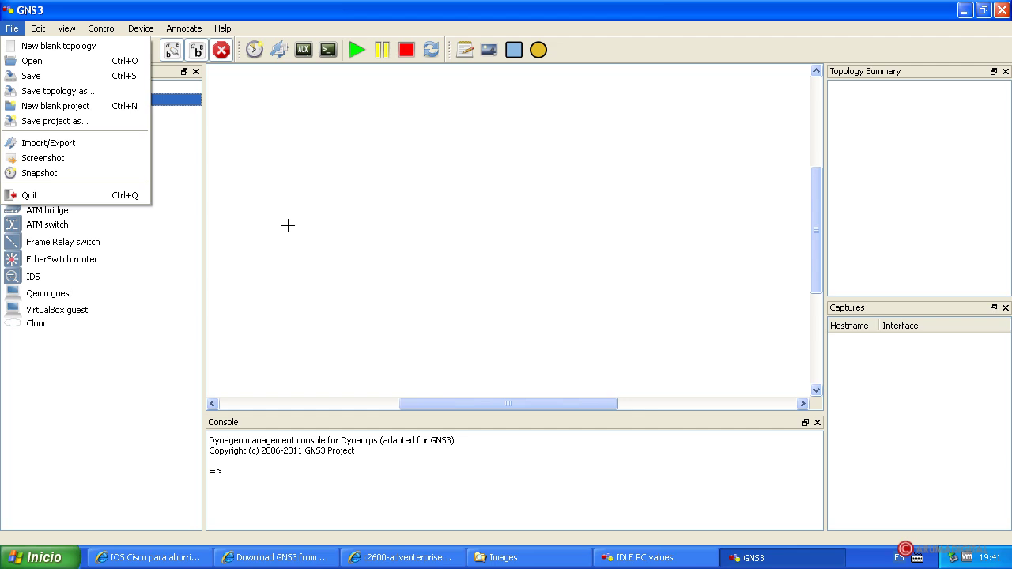
{"action": "left_click", "coordinate": [200, 68]}
Review the settings of the c2600-adventerprisek9-mz.124-17.bin image in IOS images and hypervisors, including the folder offered for image files
{"action": "left_click", "coordinate": [50, 31]}
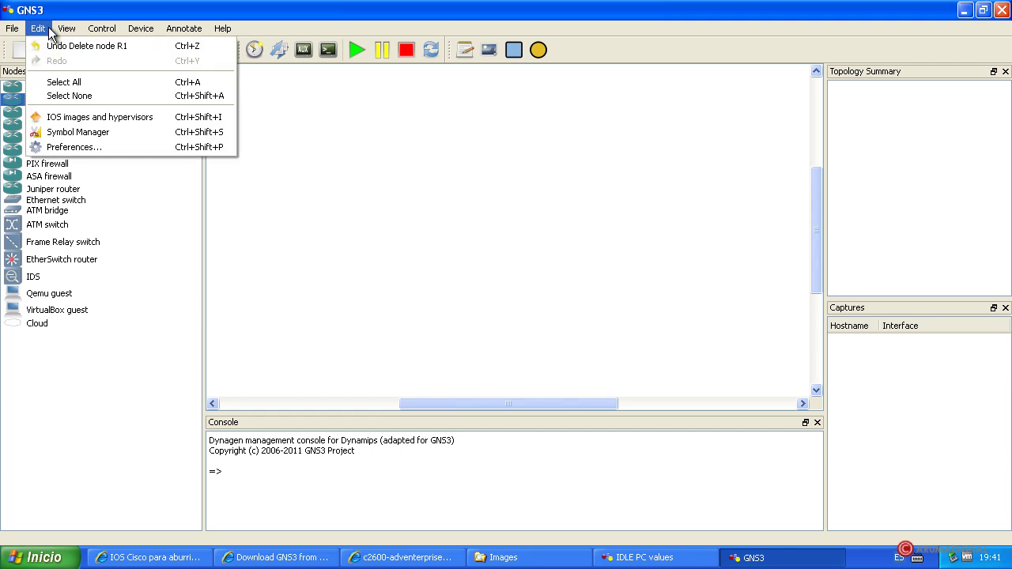
{"action": "left_click", "coordinate": [127, 119]}
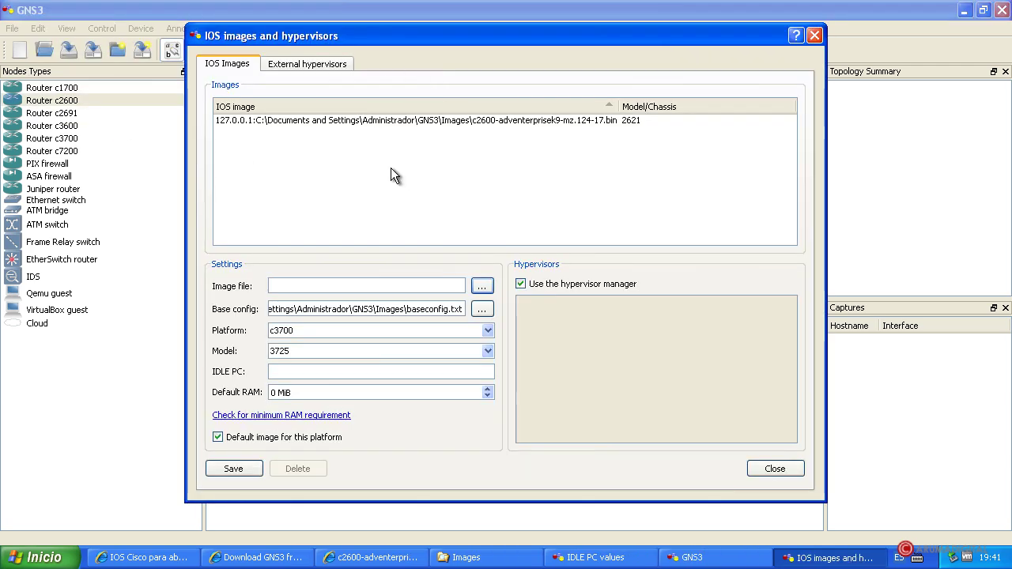
{"action": "left_click_drag", "start_coordinate": [448, 36], "coordinate": [444, 30]}
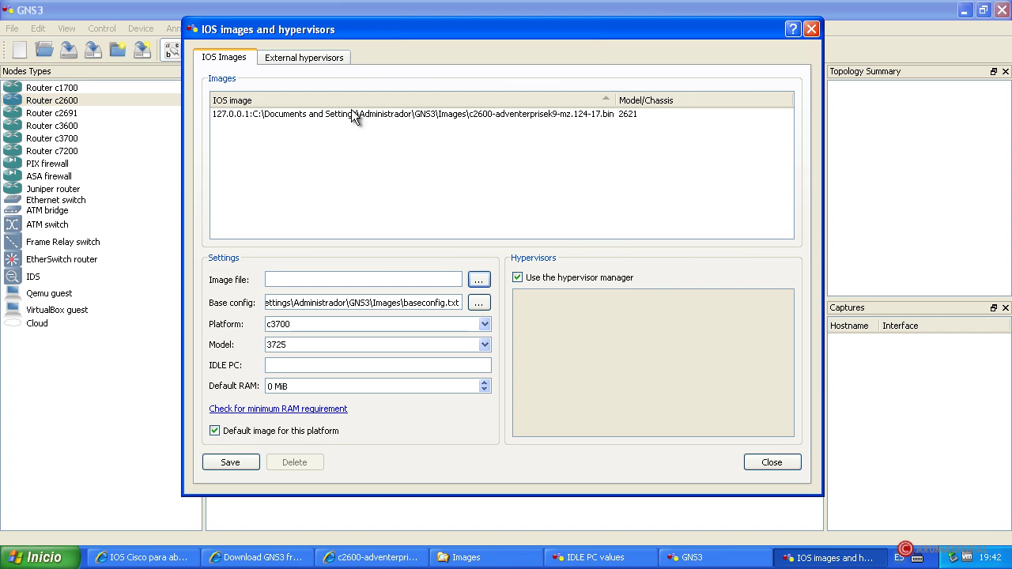
{"action": "left_click", "coordinate": [458, 114]}
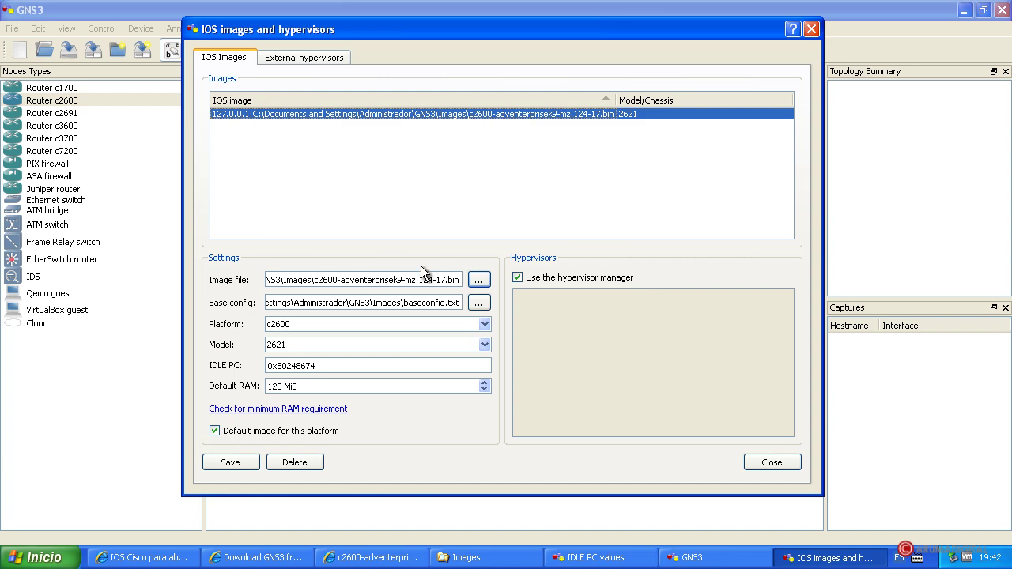
{"action": "left_click", "coordinate": [229, 462]}
{"action": "left_click", "coordinate": [480, 281]}
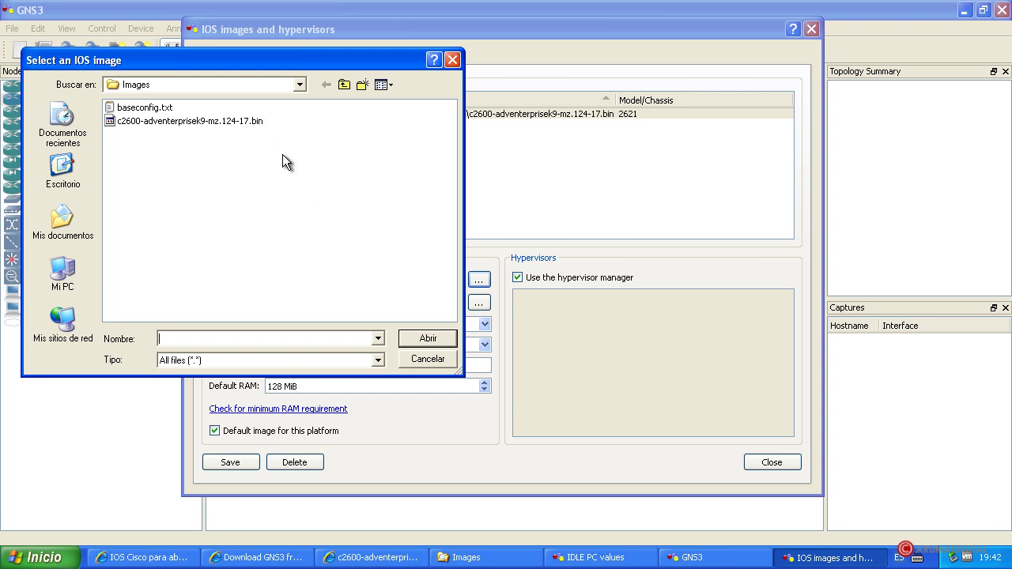
{"action": "left_click", "coordinate": [427, 361]}
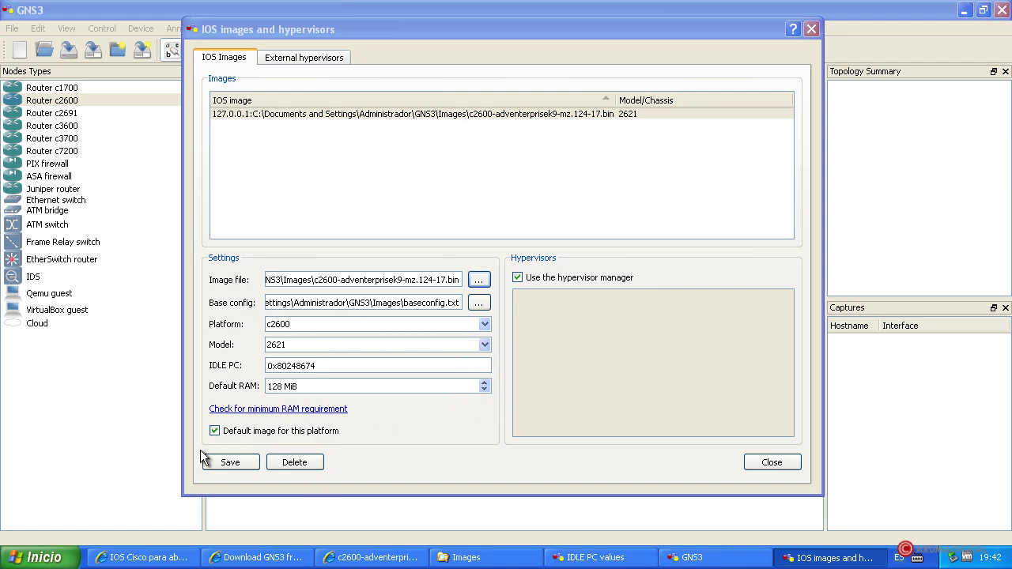
{"action": "left_click", "coordinate": [772, 462]}
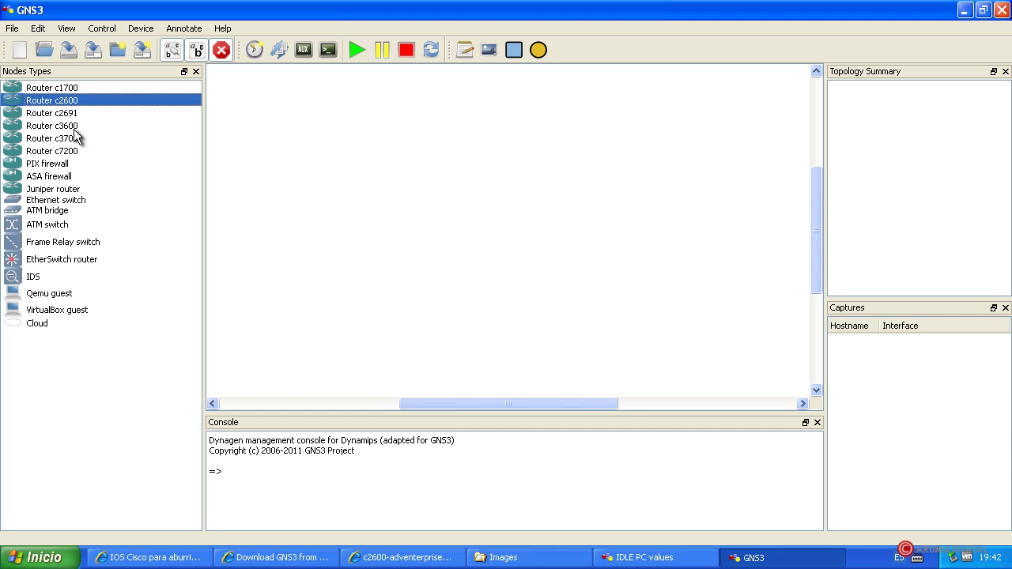
Try to add a Router c3600 node to the empty topology
{"action": "left_click_drag", "start_coordinate": [52, 127], "coordinate": [435, 238]}
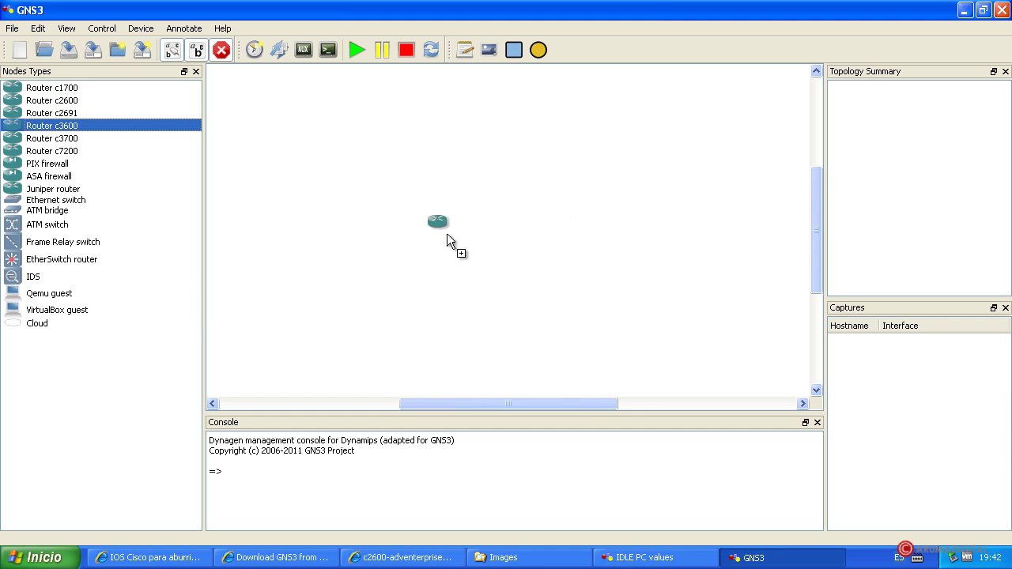
{"action": "left_click_drag", "start_coordinate": [536, 237], "coordinate": [492, 128]}
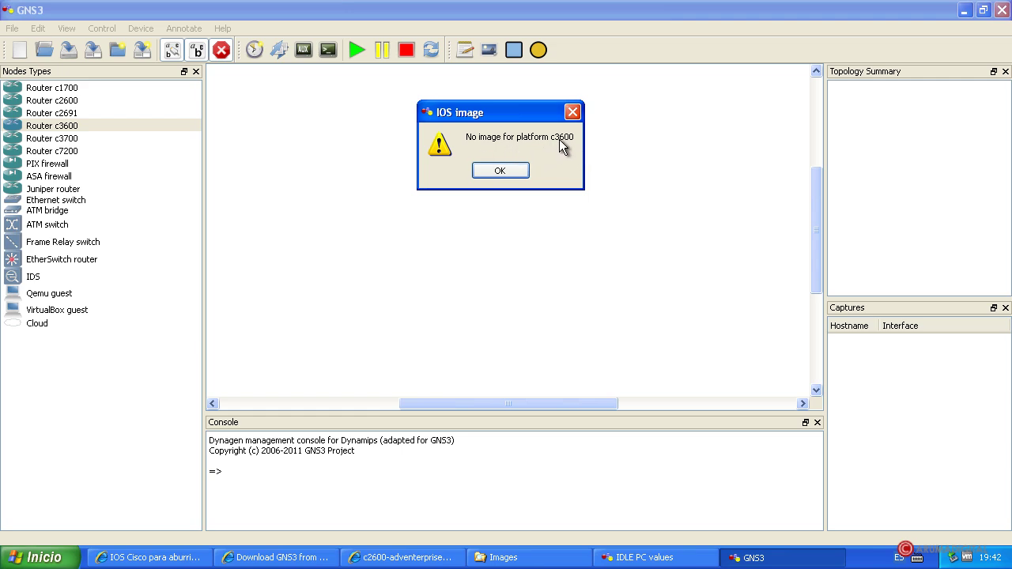
{"action": "left_click", "coordinate": [500, 171]}
Add a Router c2600 node to the empty topology and delete it again
{"action": "left_click_drag", "start_coordinate": [63, 100], "coordinate": [494, 208]}
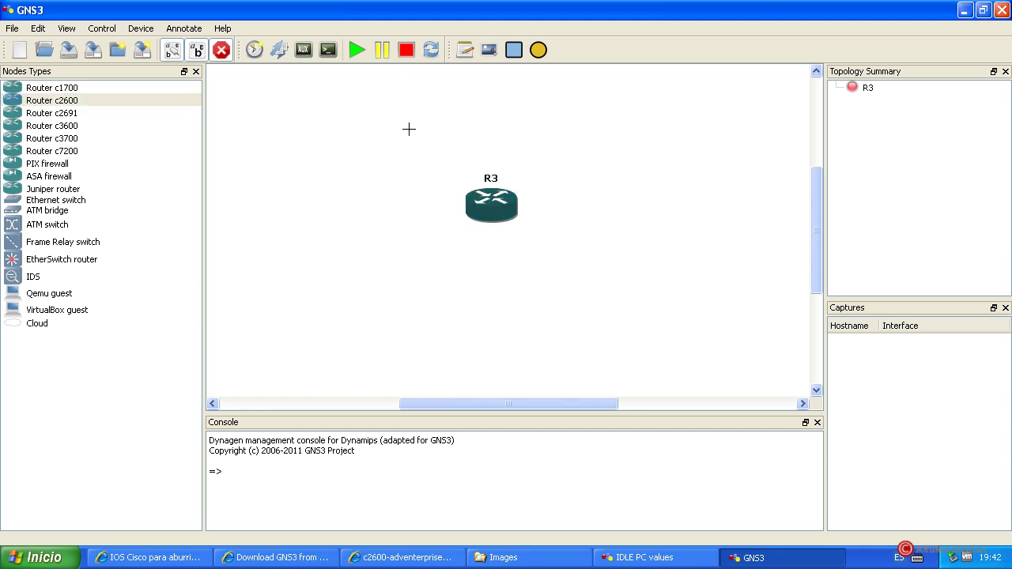
{"action": "key", "text": "Delete"}
Examine the Capture, Qemu, VirtualBox, General and Dynamips preferences and close them without changing any setting
{"action": "left_click", "coordinate": [42, 28]}
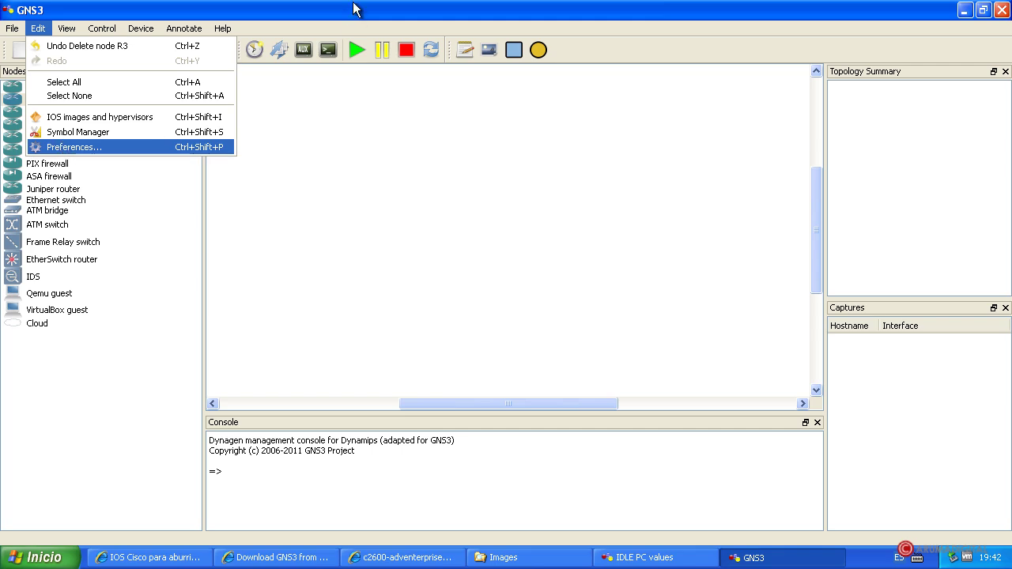
{"action": "key", "text": "Return"}
{"action": "left_click", "coordinate": [266, 73]}
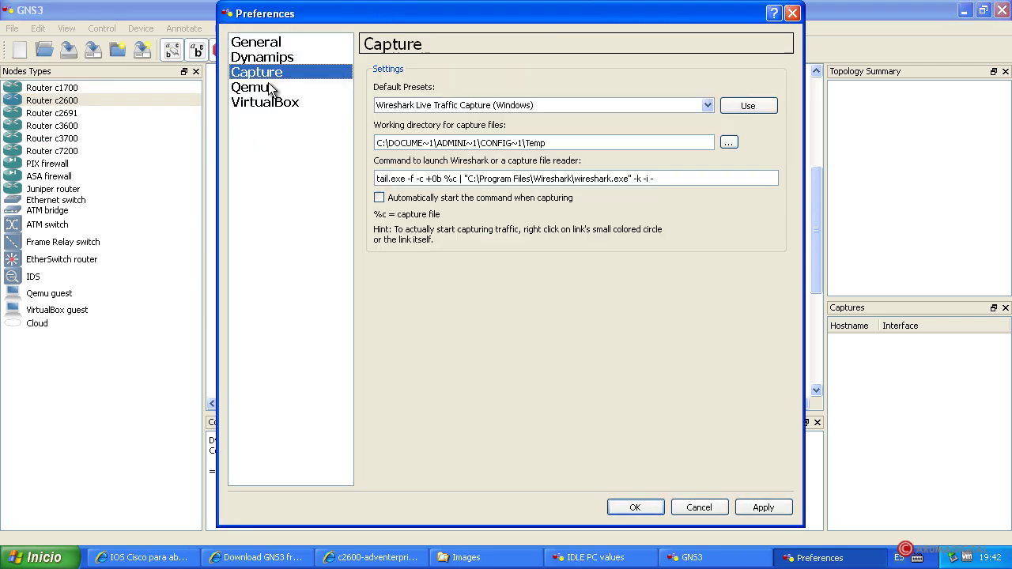
{"action": "left_click", "coordinate": [269, 87]}
{"action": "left_click", "coordinate": [266, 101]}
{"action": "left_click", "coordinate": [277, 43]}
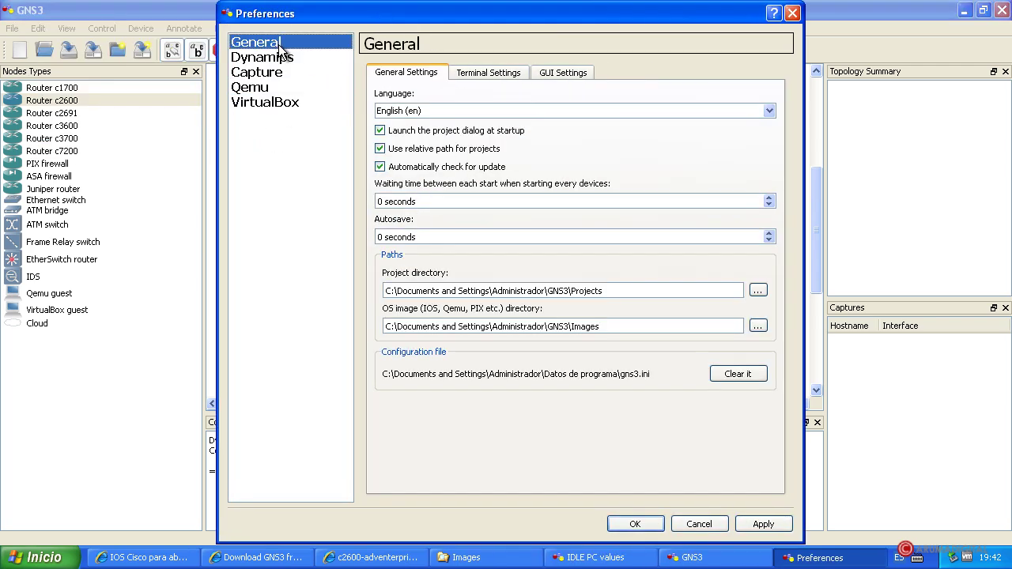
{"action": "left_click", "coordinate": [261, 57]}
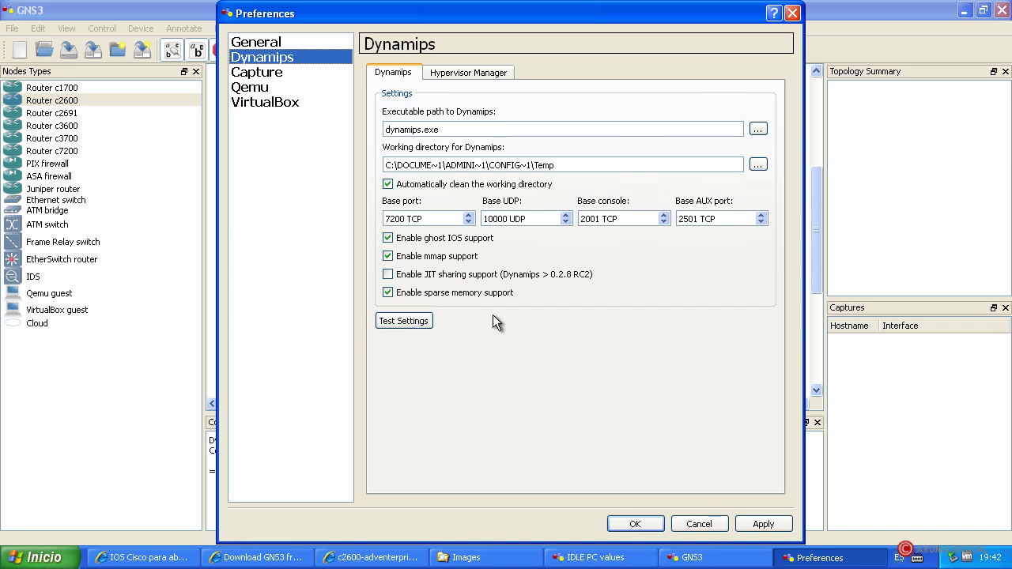
{"action": "left_click", "coordinate": [783, 524]}
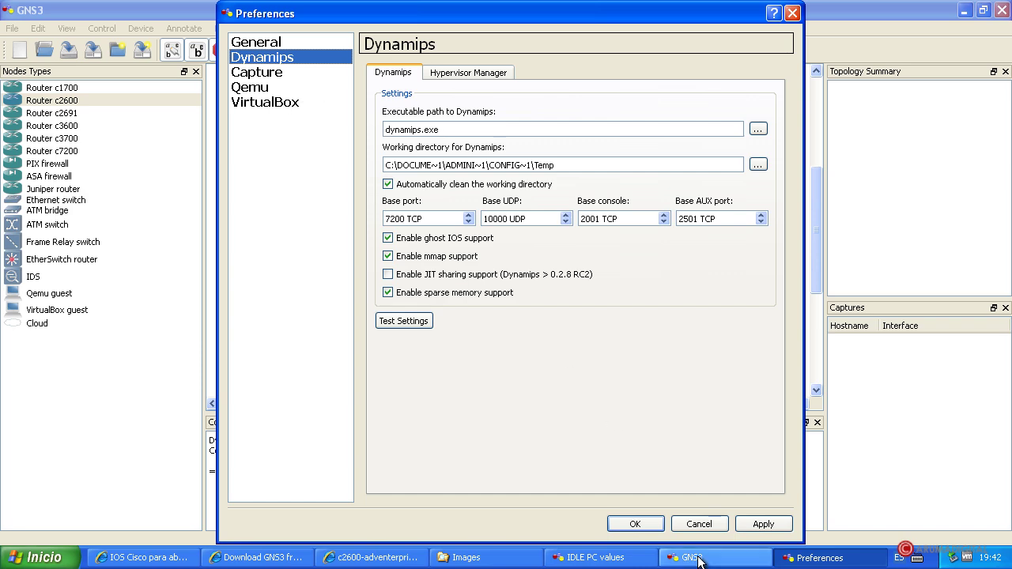
{"action": "left_click", "coordinate": [637, 525]}
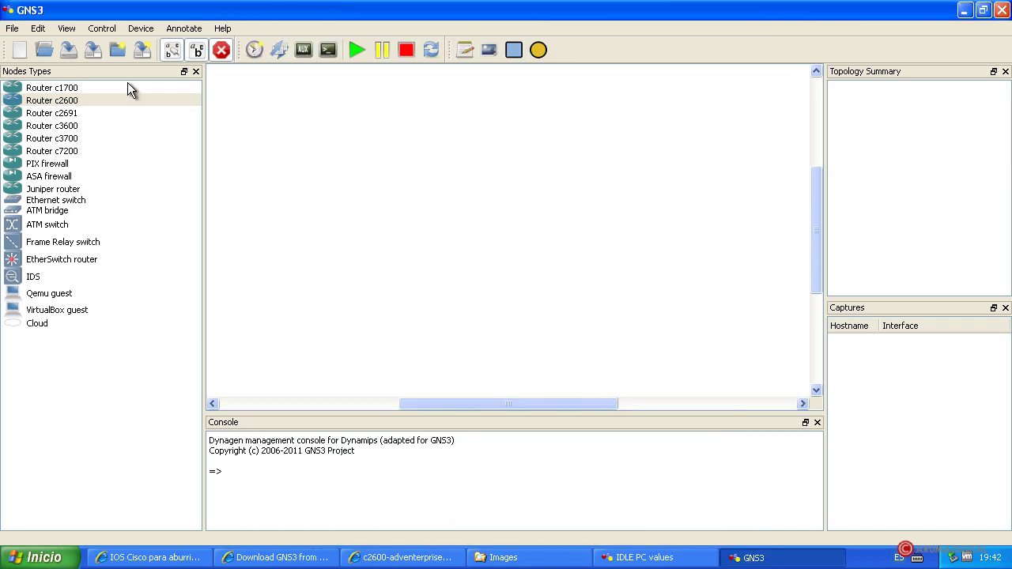
Examine the available commands for the view, device control, annotations and help
{"action": "left_click", "coordinate": [66, 28]}
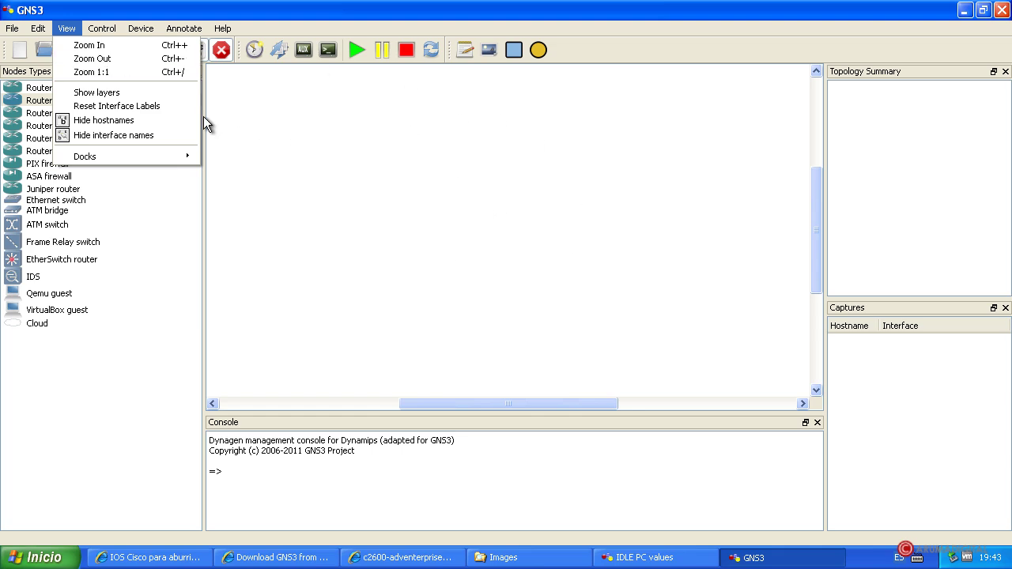
{"action": "mouse_move", "coordinate": [93, 32]}
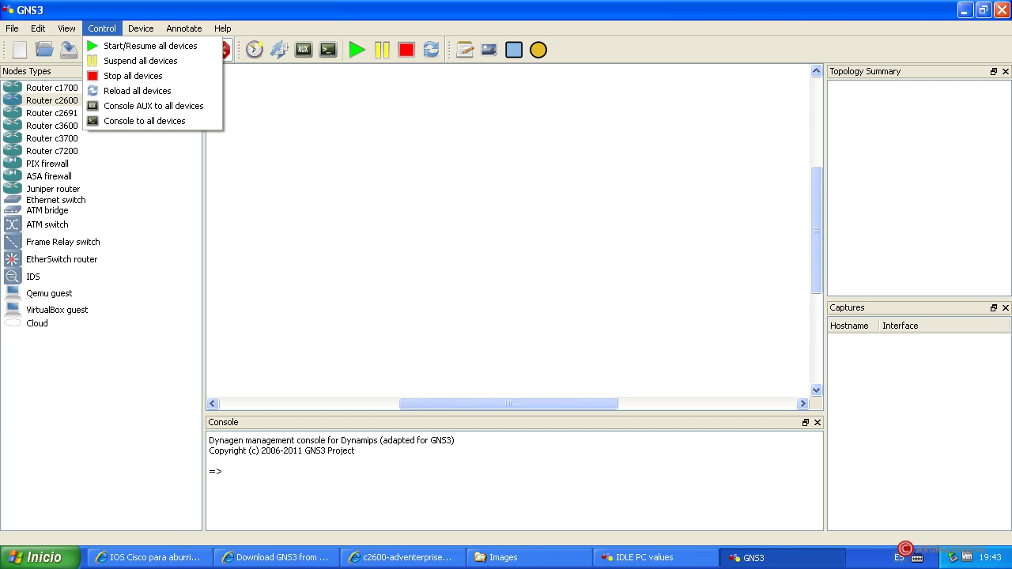
{"action": "key", "text": "Right"}
{"action": "key", "text": "Right"}
{"action": "key", "text": "Left"}
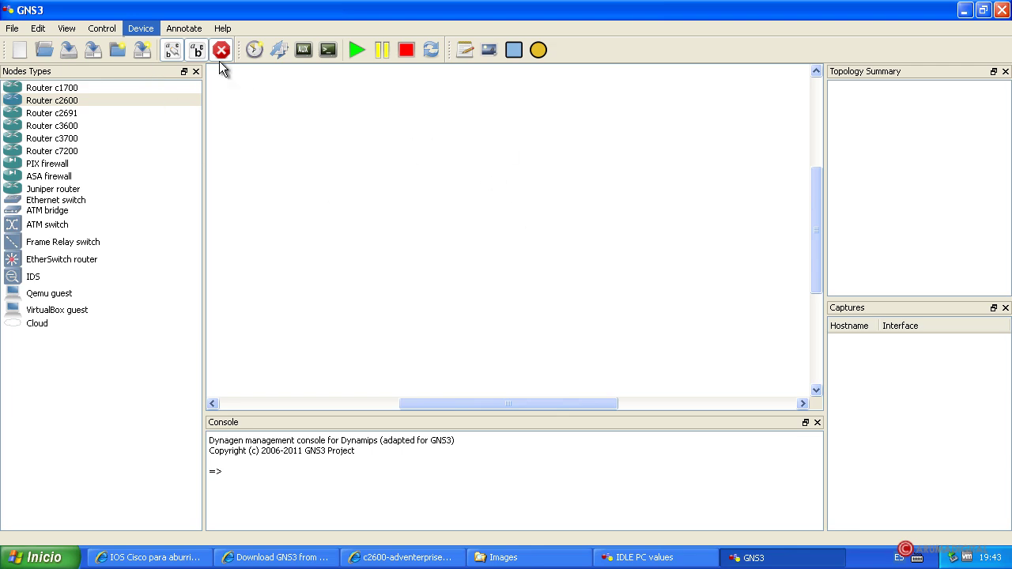
{"action": "left_click", "coordinate": [184, 28]}
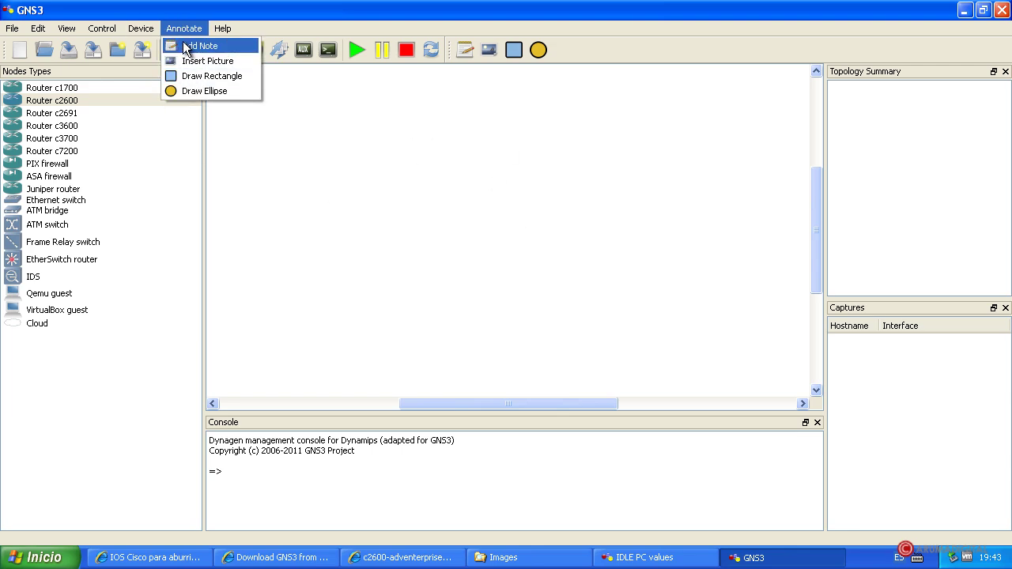
{"action": "left_click", "coordinate": [207, 91]}
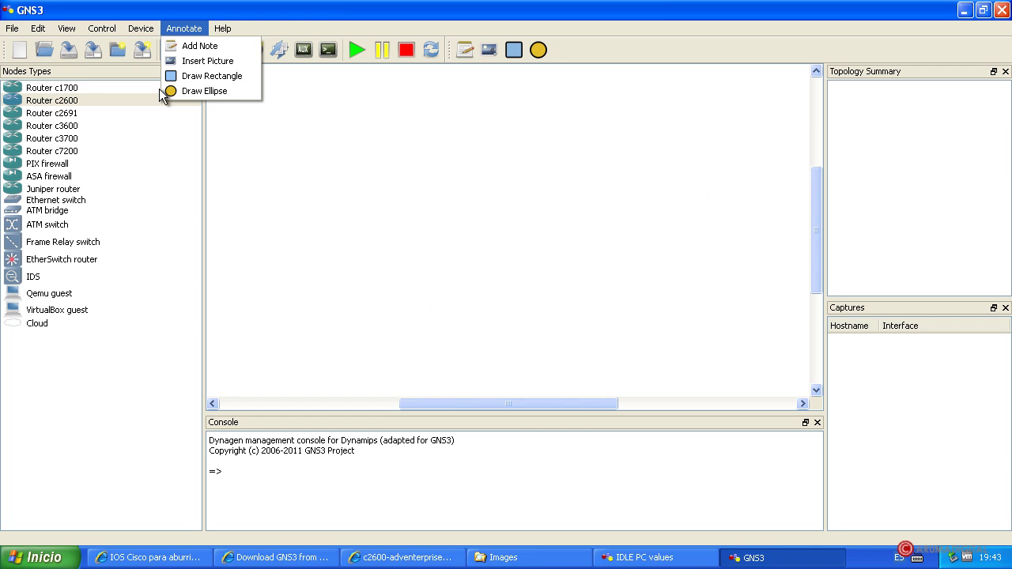
{"action": "left_click", "coordinate": [372, 24]}
{"action": "left_click", "coordinate": [228, 28]}
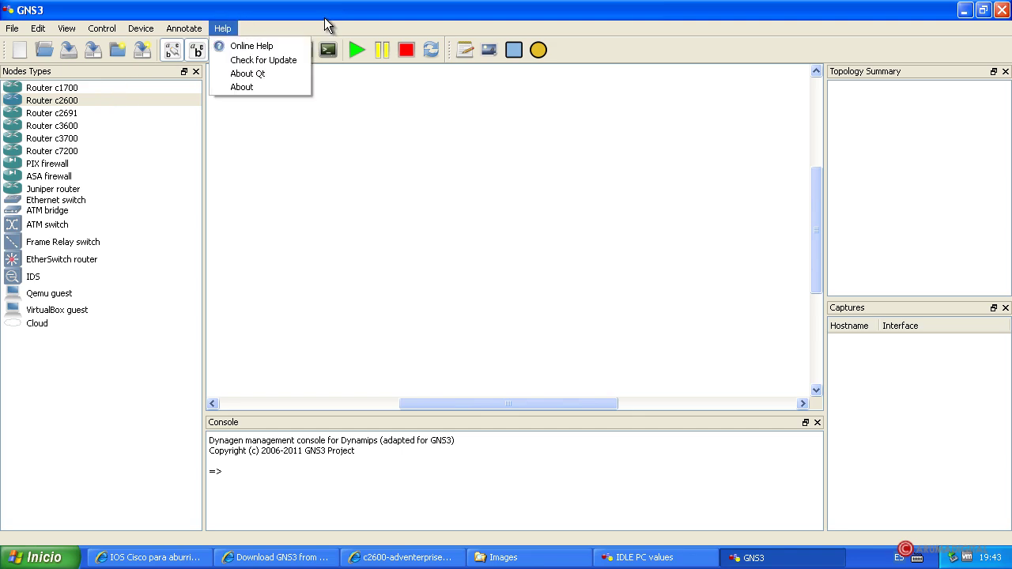
{"action": "left_click", "coordinate": [325, 24]}
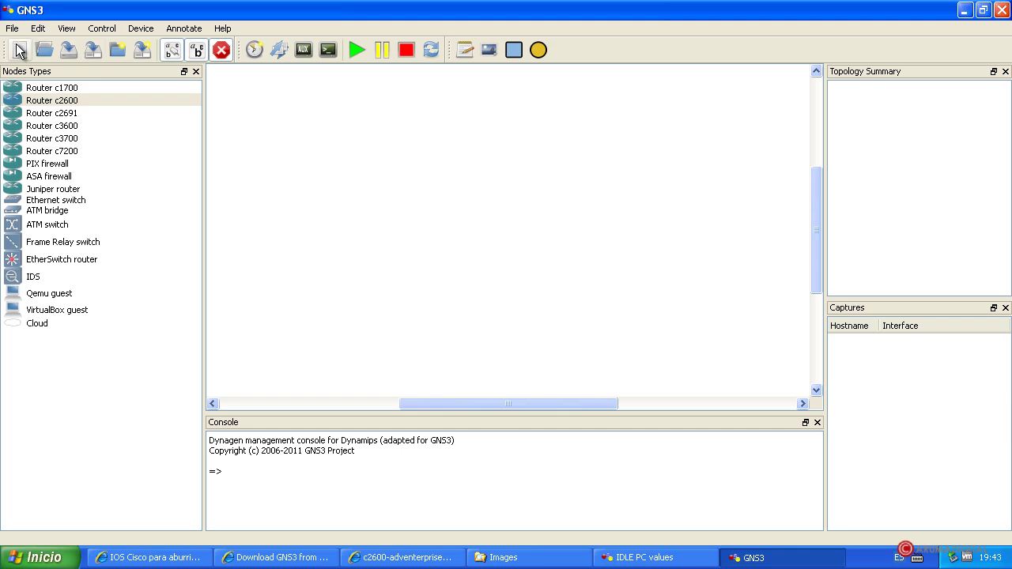
Place a Router c2600 node in the upper middle of the empty topology
{"action": "left_click", "coordinate": [171, 51]}
{"action": "left_click_drag", "start_coordinate": [61, 105], "coordinate": [111, 117]}
{"action": "left_click_drag", "start_coordinate": [518, 197], "coordinate": [517, 197]}
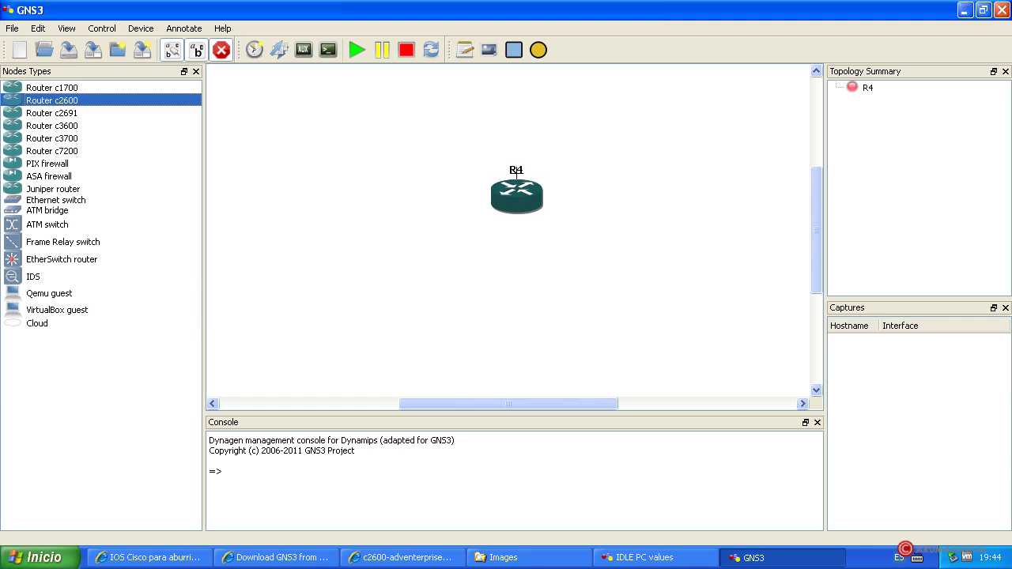
Toggle the interface name labels and the hostname labels of the topology off and on again
{"action": "left_click", "coordinate": [171, 53]}
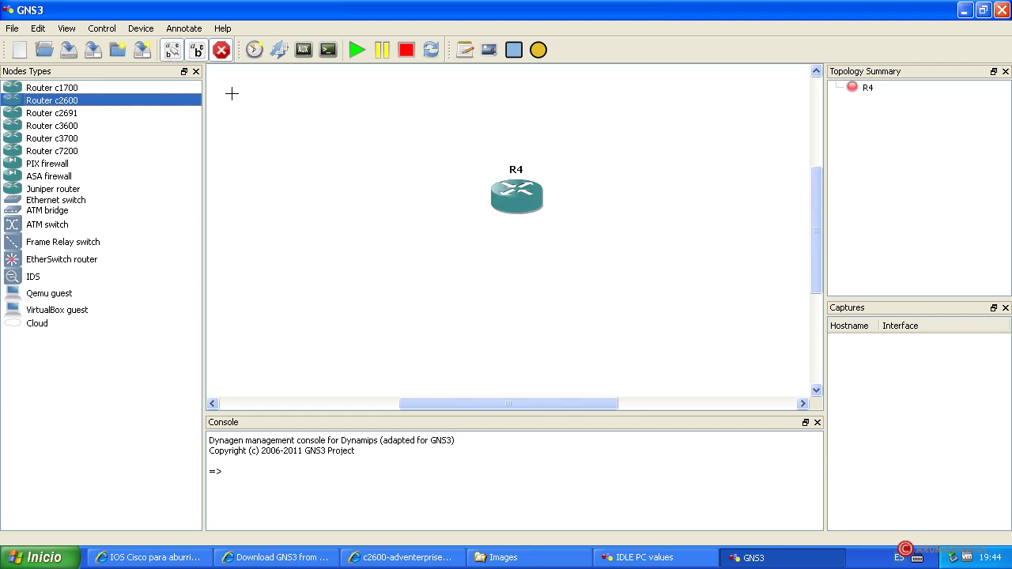
{"action": "left_click", "coordinate": [172, 52]}
{"action": "left_click", "coordinate": [173, 52]}
{"action": "left_click", "coordinate": [197, 52]}
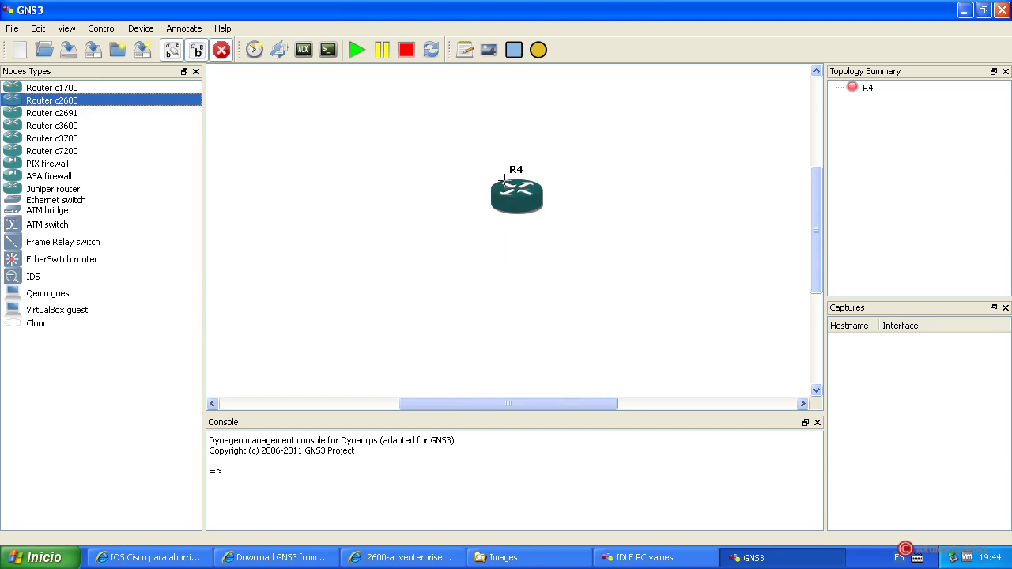
{"action": "left_click", "coordinate": [197, 52]}
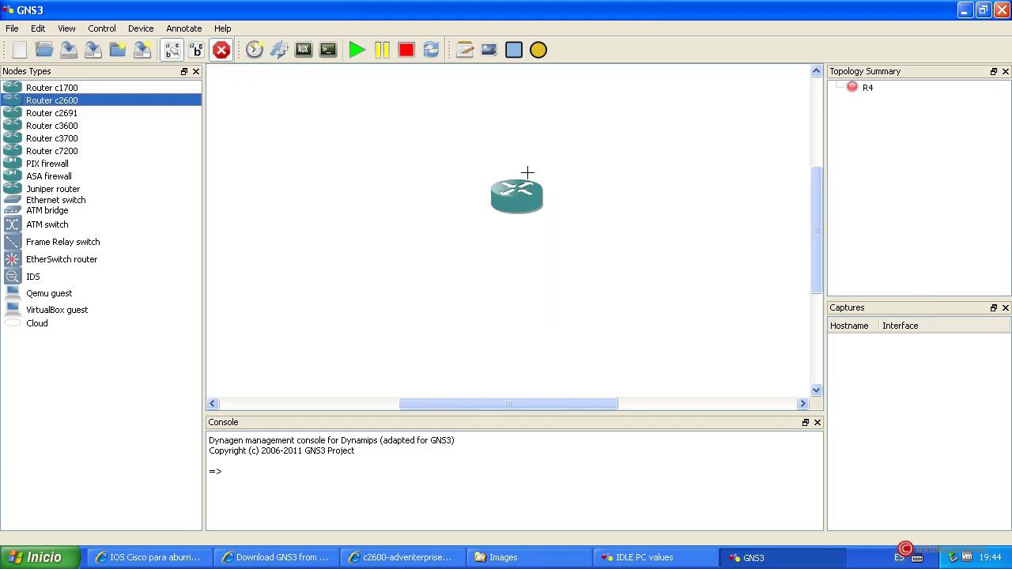
{"action": "left_click", "coordinate": [200, 51]}
{"action": "left_click", "coordinate": [222, 51]}
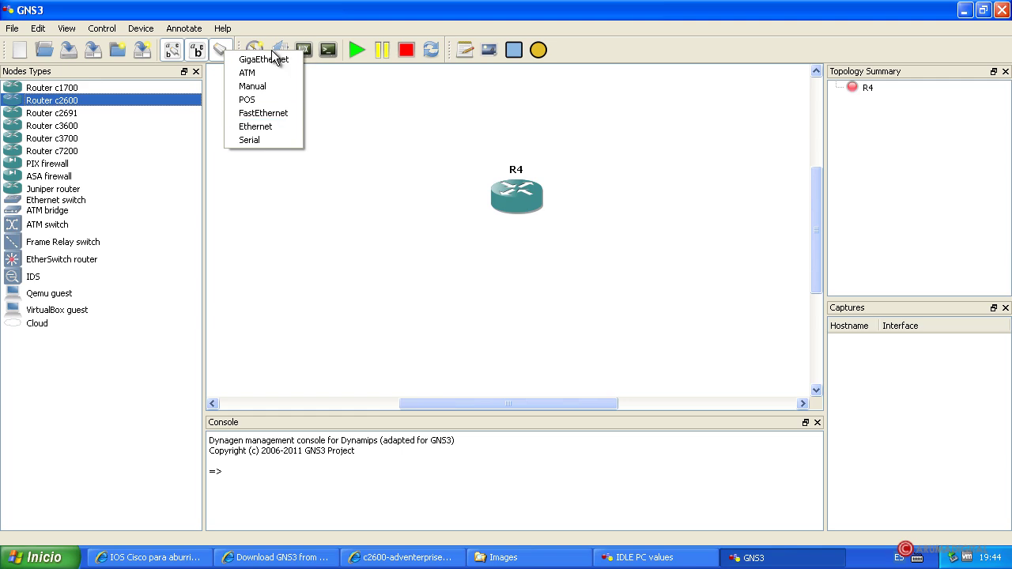
{"action": "left_click", "coordinate": [289, 20]}
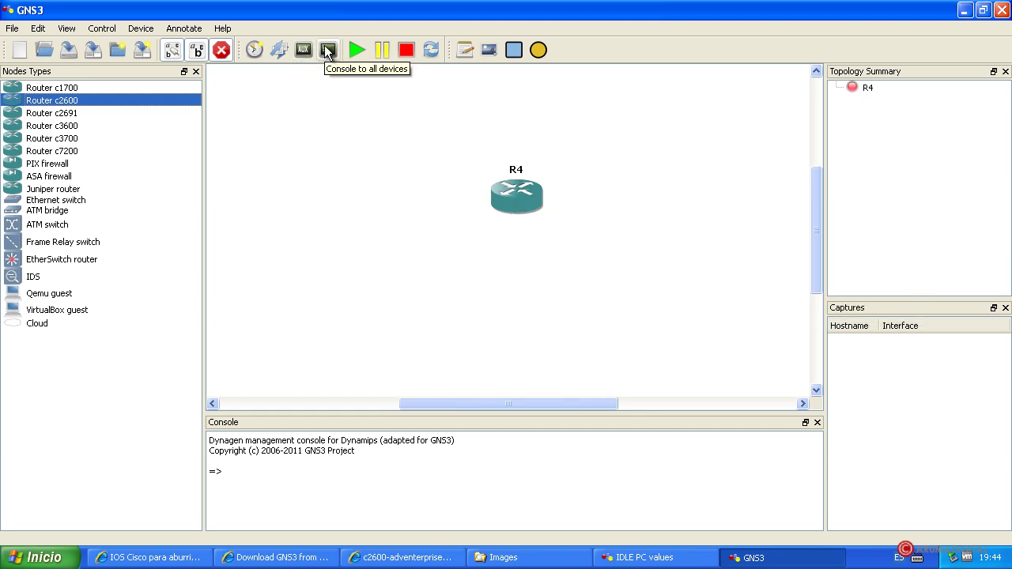
{"action": "left_click_drag", "start_coordinate": [443, 127], "coordinate": [594, 236]}
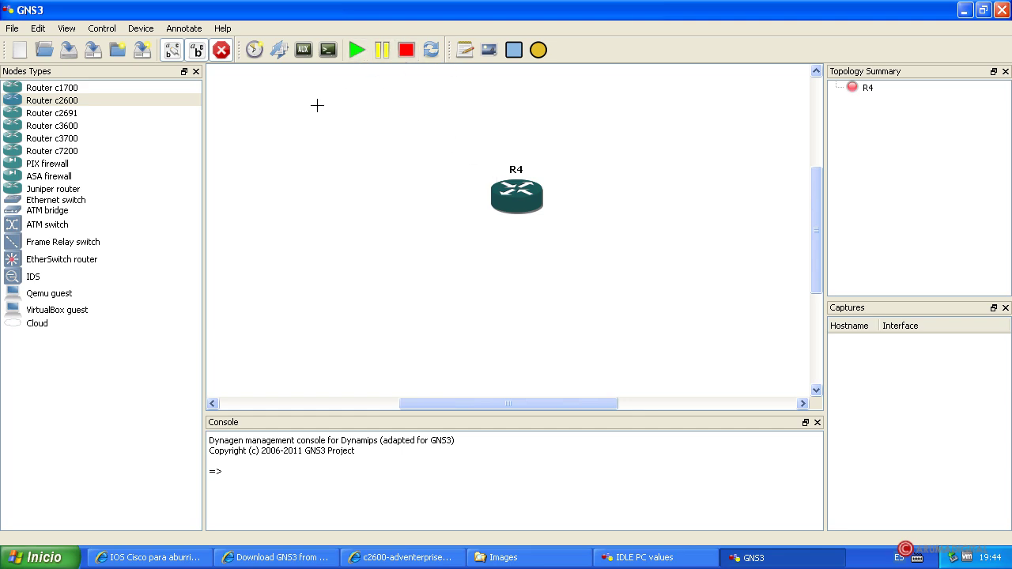
{"action": "left_click", "coordinate": [516, 188]}
{"action": "left_click", "coordinate": [640, 176]}
{"action": "left_click", "coordinate": [513, 204]}
{"action": "left_click", "coordinate": [561, 258]}
Place a second Router c2600 node to the left of R4
{"action": "left_click_drag", "start_coordinate": [48, 102], "coordinate": [396, 199]}
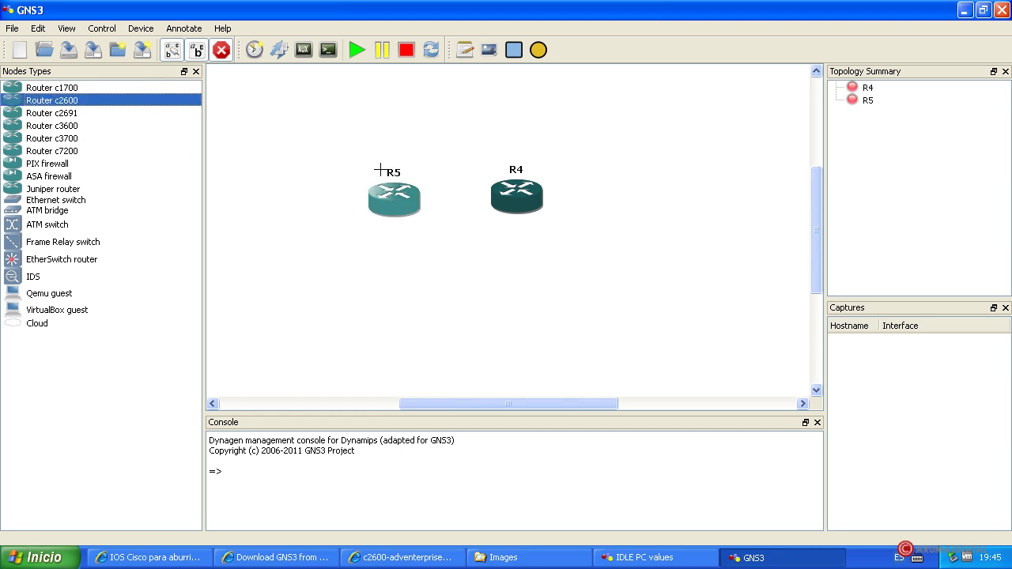
Examine the link types available for connecting the two routers
{"action": "left_click", "coordinate": [221, 53]}
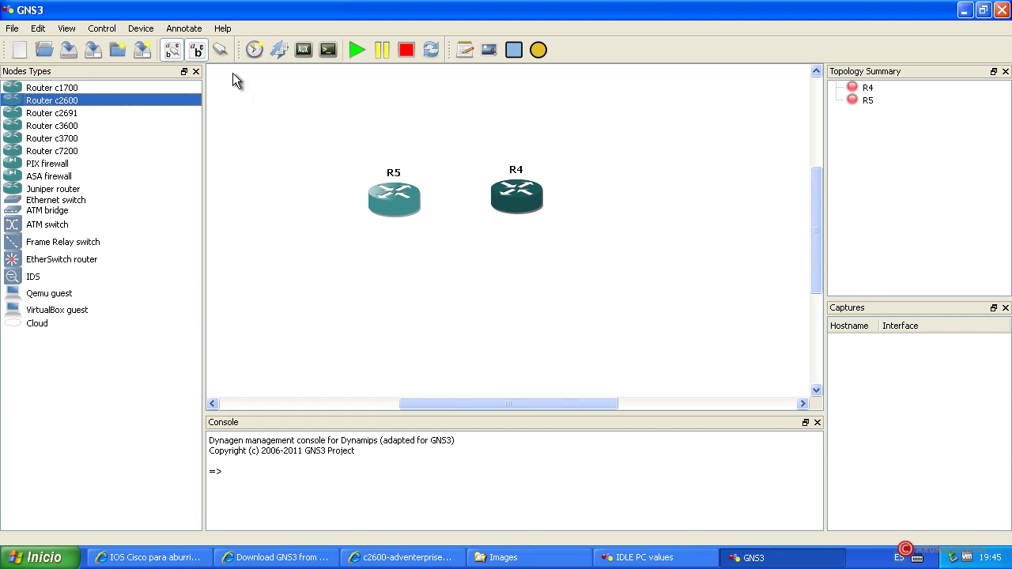
{"action": "left_click", "coordinate": [221, 50]}
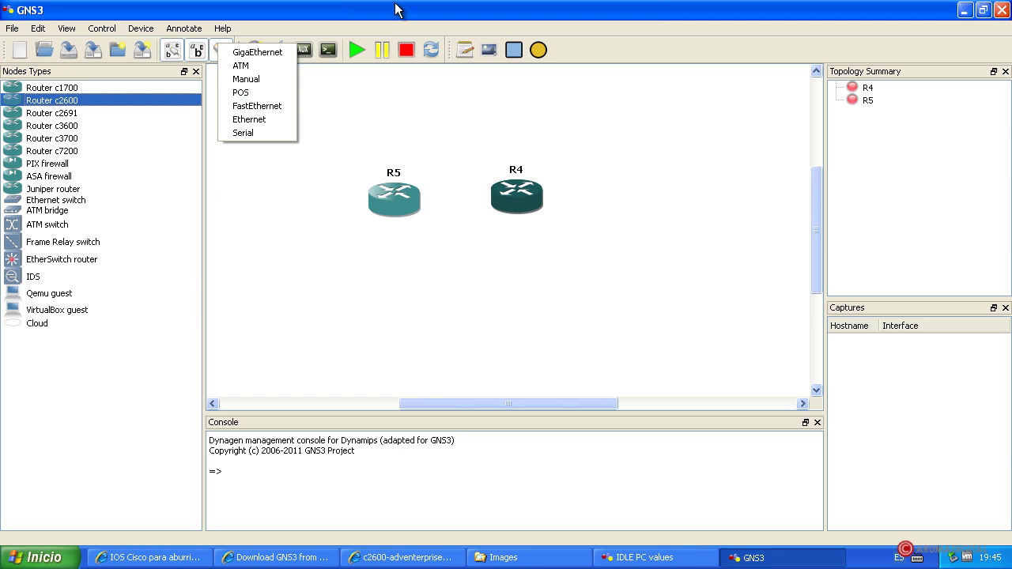
{"action": "key", "text": "Return"}
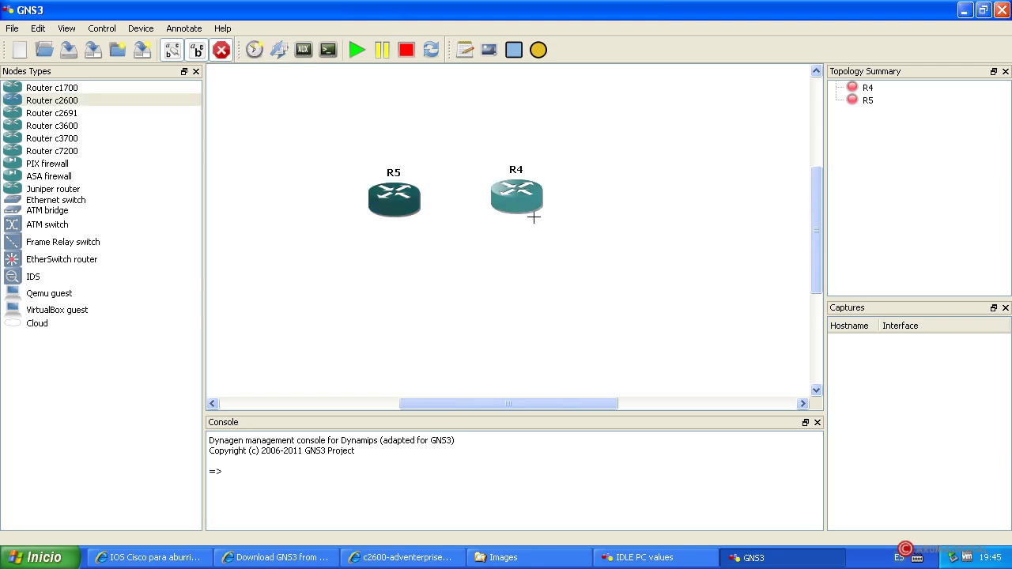
Open the node configuration of router R5 and examine its general, memory and disk settings
{"action": "left_click", "coordinate": [148, 29]}
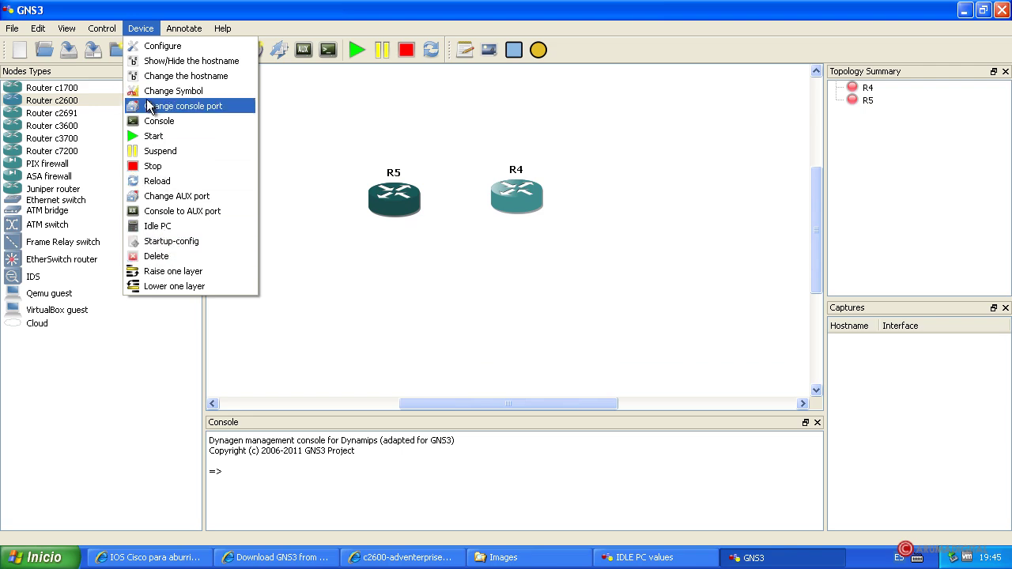
{"action": "left_click", "coordinate": [164, 45]}
{"action": "left_click_drag", "start_coordinate": [466, 77], "coordinate": [482, 82]}
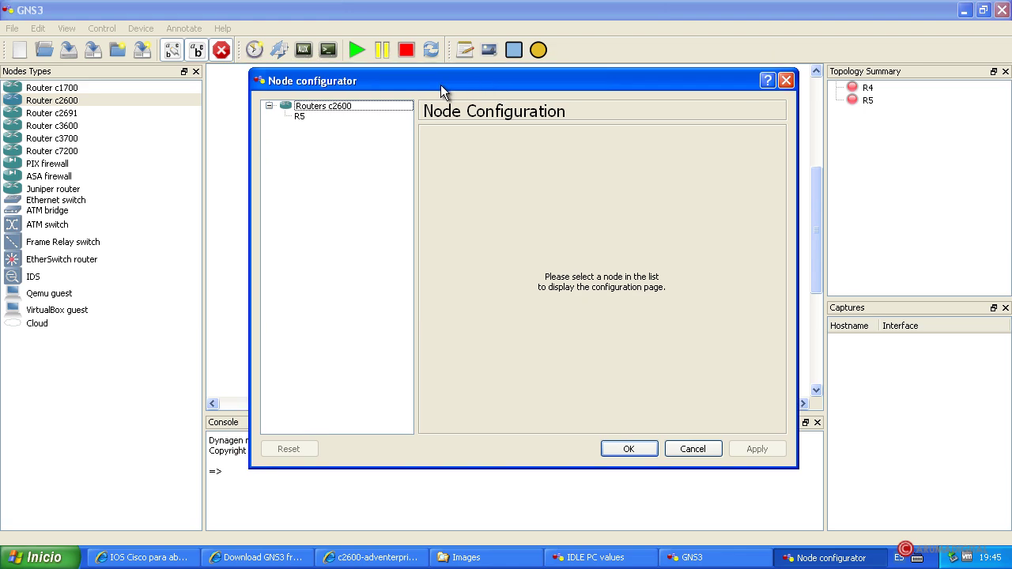
{"action": "left_click", "coordinate": [300, 116]}
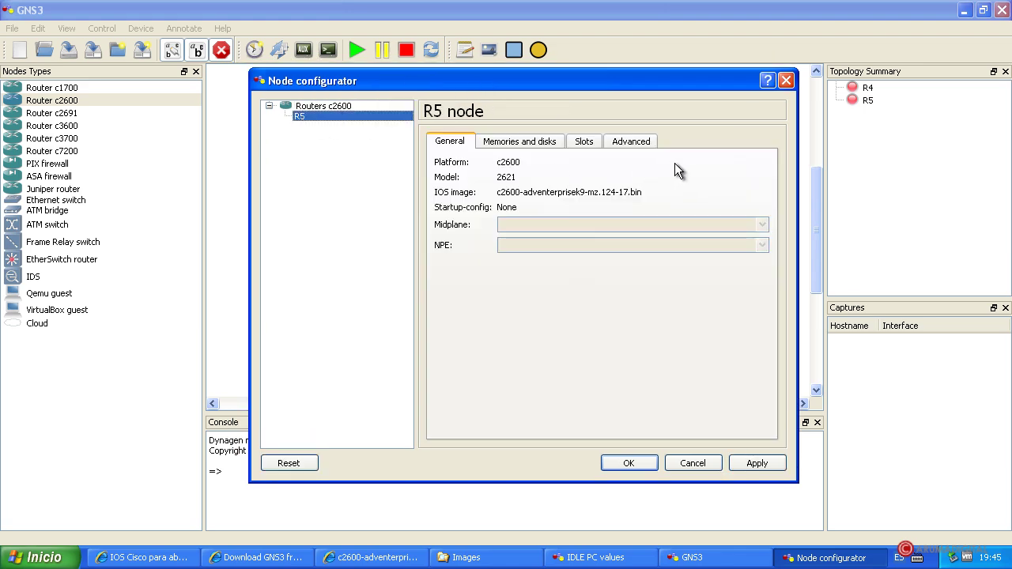
{"action": "left_click", "coordinate": [520, 144]}
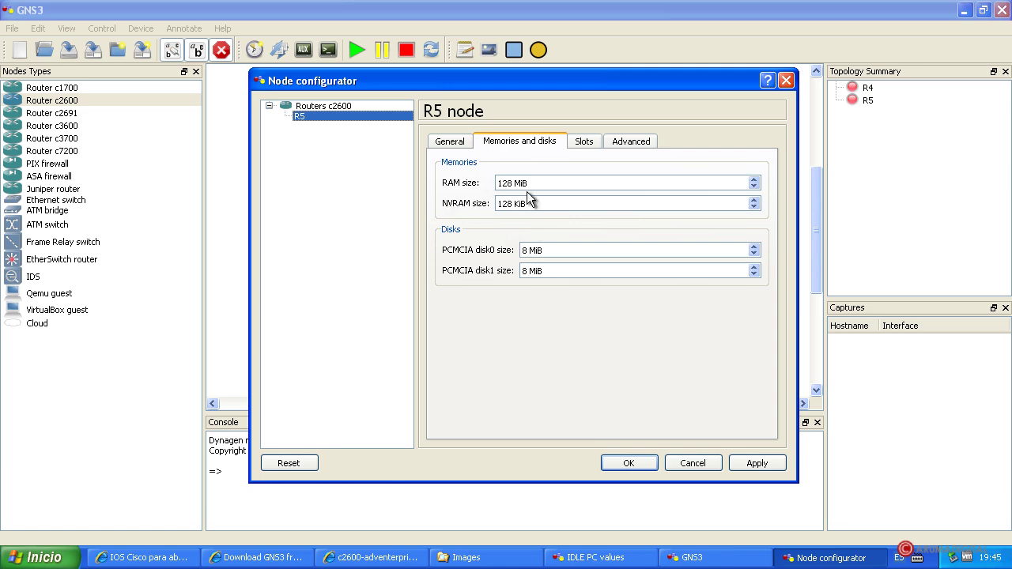
{"action": "left_click_drag", "start_coordinate": [594, 85], "coordinate": [574, 77]}
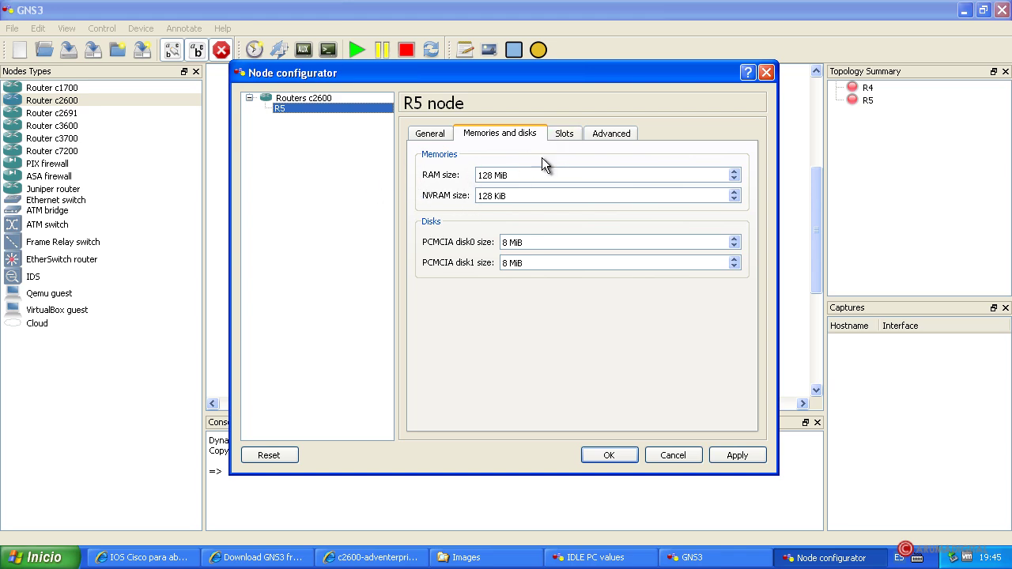
Examine R5's slot adapter options and advanced settings, and close the node configuration without changing any value
{"action": "left_click", "coordinate": [564, 132]}
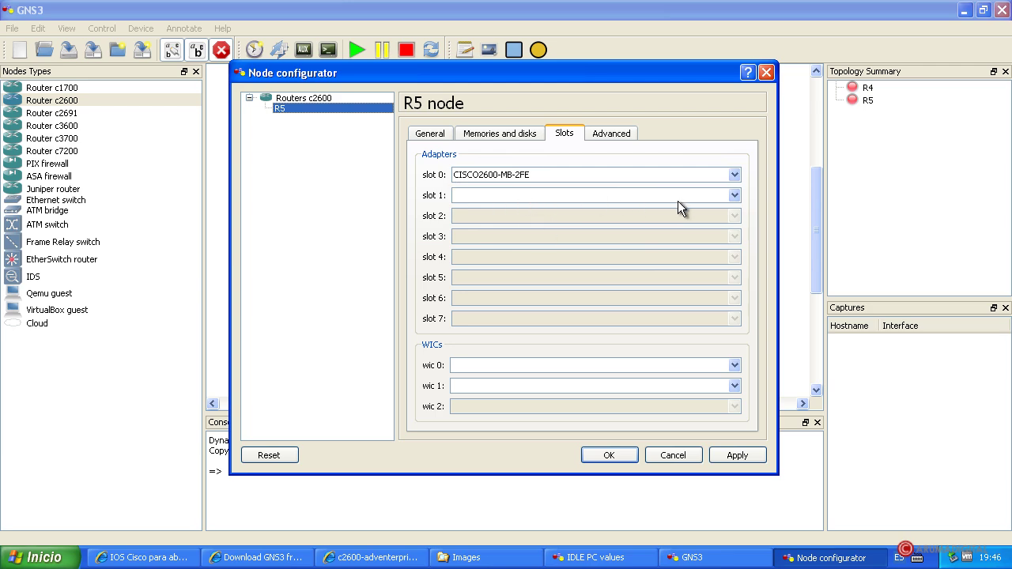
{"action": "left_click", "coordinate": [732, 196]}
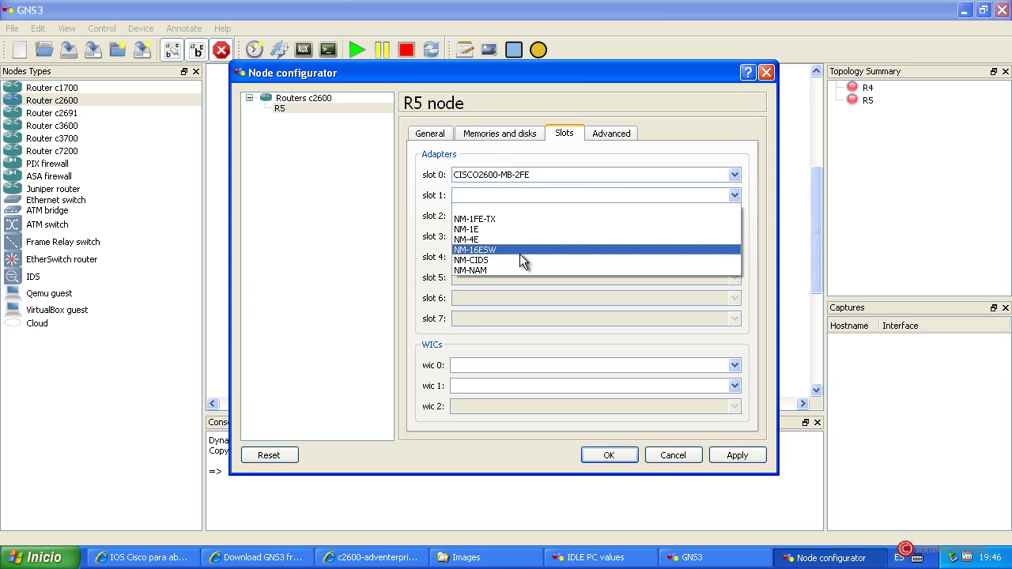
{"action": "left_click", "coordinate": [428, 200]}
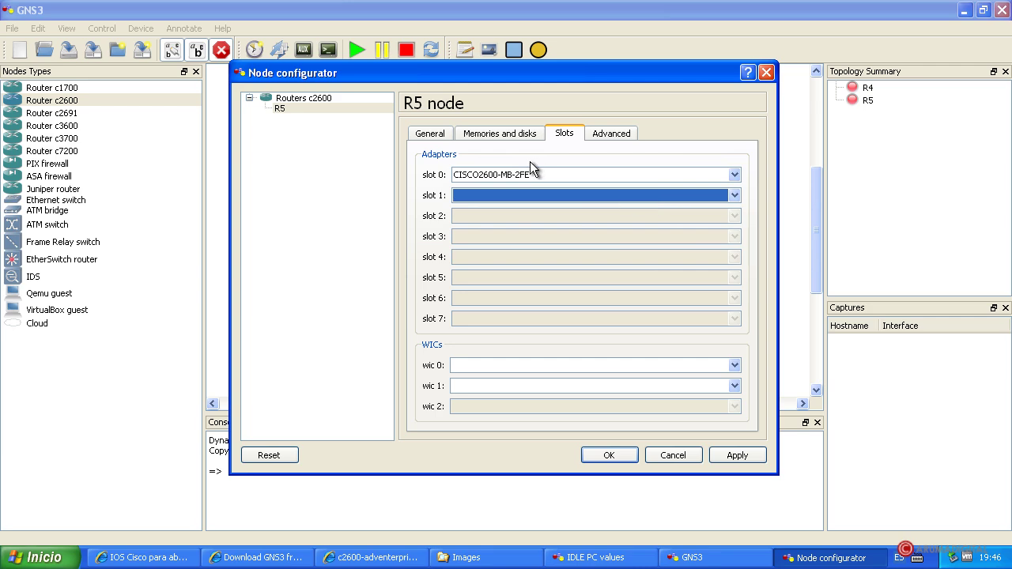
{"action": "left_click", "coordinate": [609, 133]}
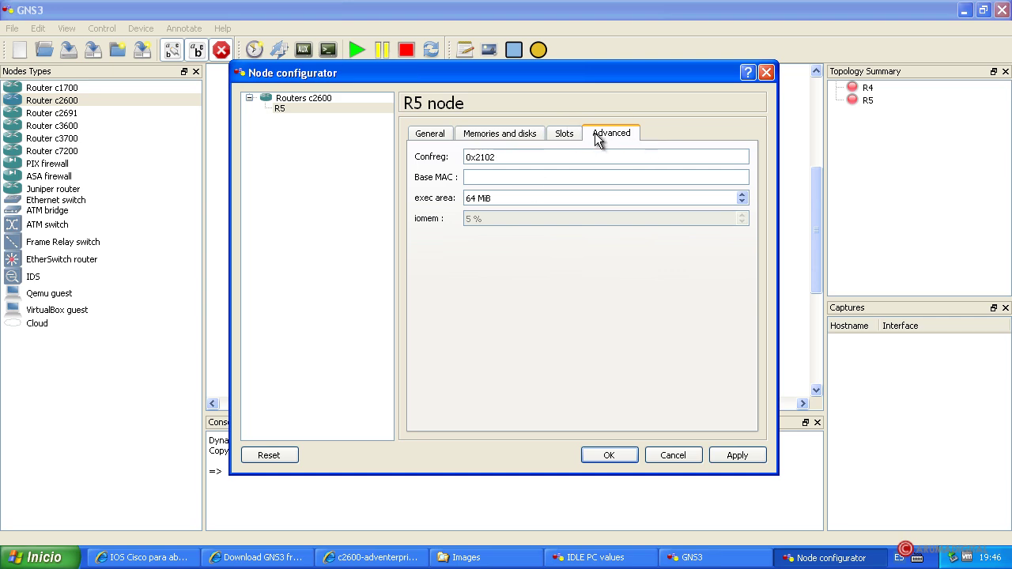
{"action": "left_click", "coordinate": [565, 133]}
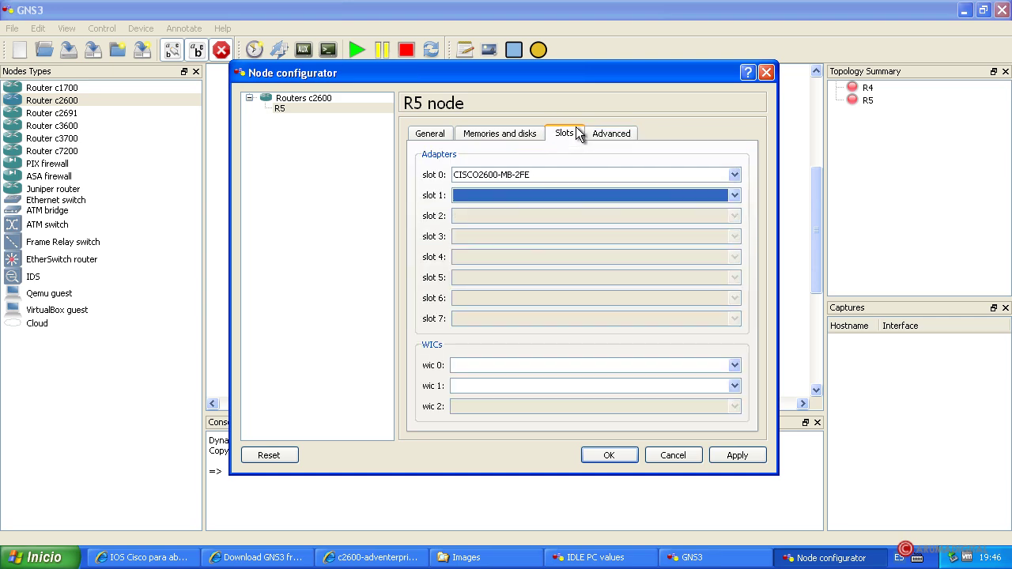
{"action": "left_click", "coordinate": [618, 455]}
Examine the device commands available for router R4
{"action": "left_click_drag", "start_coordinate": [323, 186], "coordinate": [448, 238]}
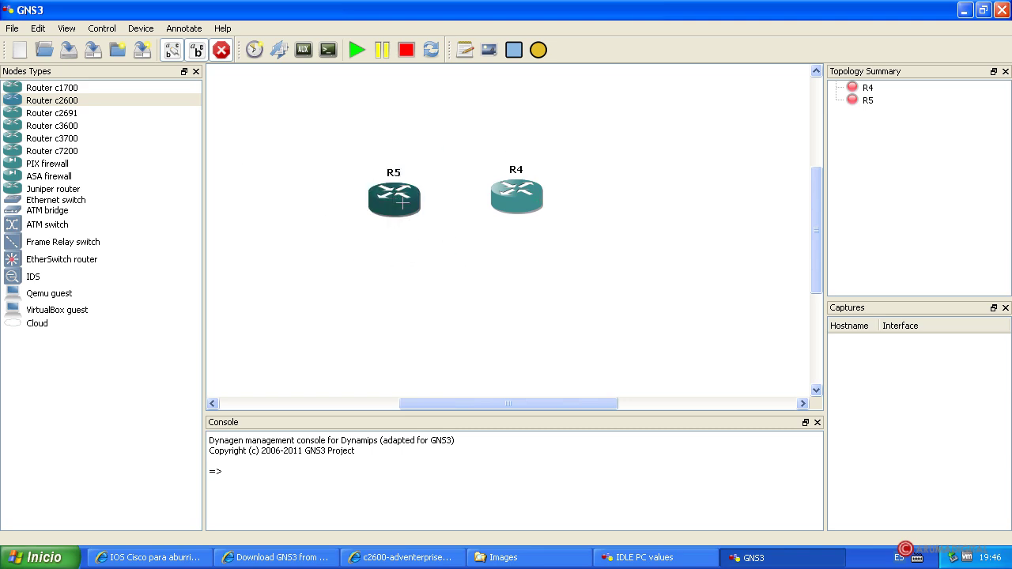
{"action": "left_click", "coordinate": [497, 242]}
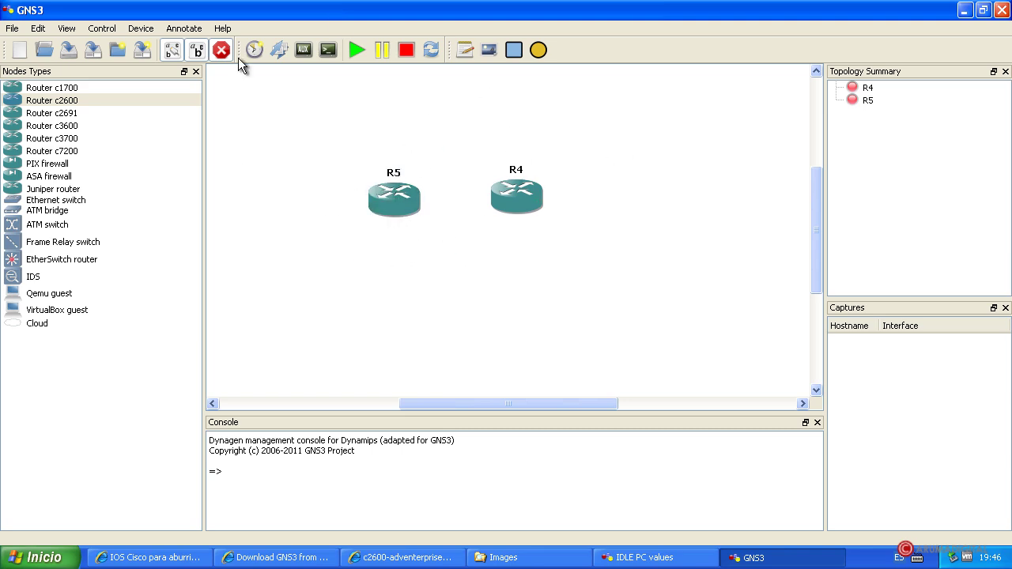
{"action": "left_click", "coordinate": [541, 210]}
{"action": "left_click", "coordinate": [141, 29]}
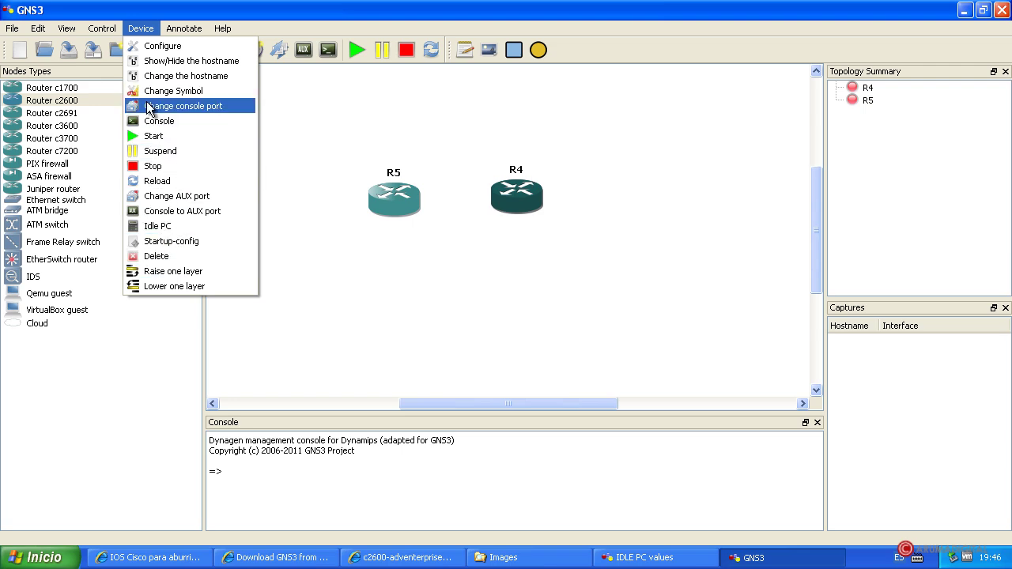
{"action": "left_click", "coordinate": [308, 235]}
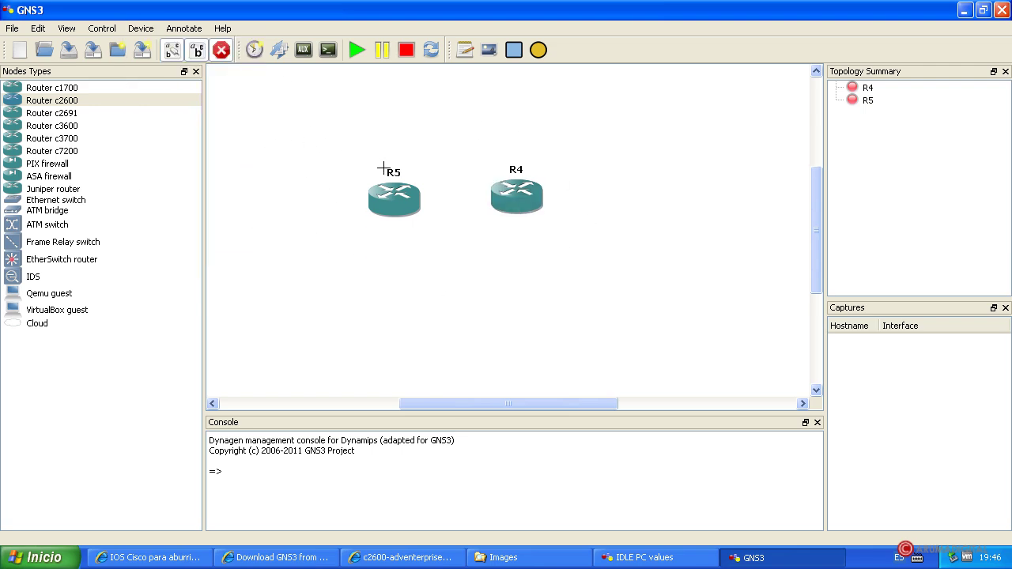
Connect router R5 to router R4 with a FastEthernet link
{"action": "left_click", "coordinate": [220, 49]}
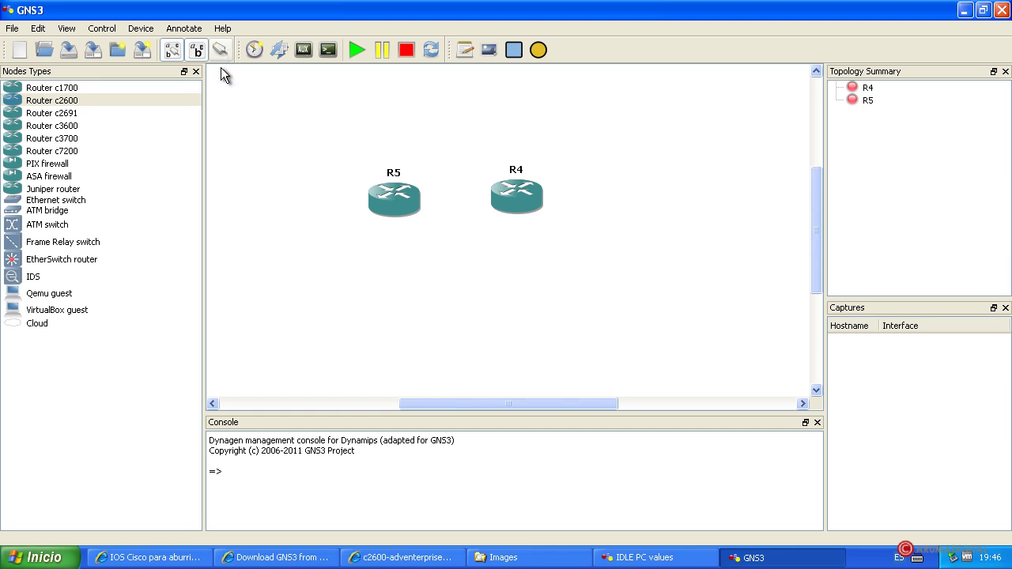
{"action": "left_click", "coordinate": [220, 50]}
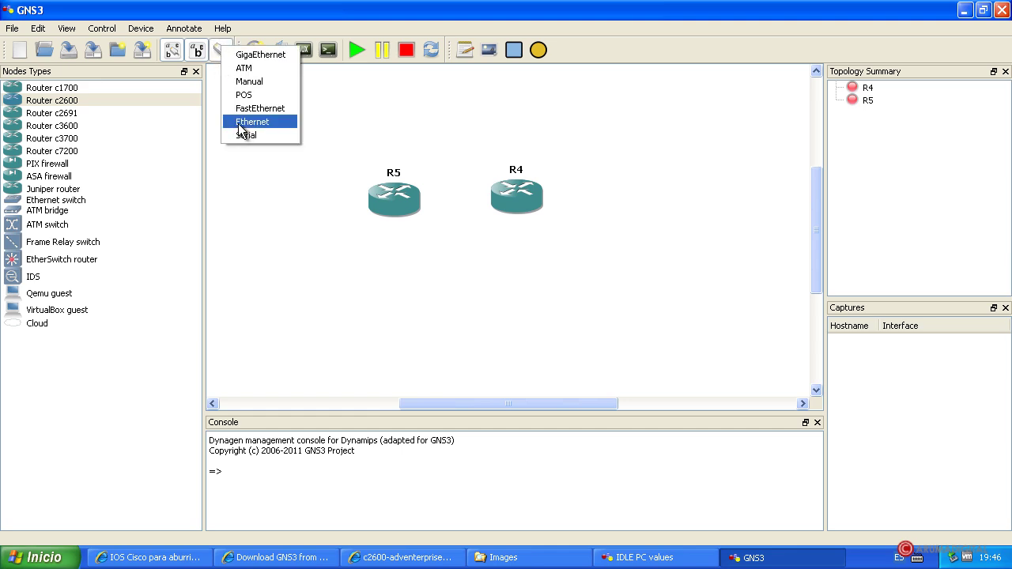
{"action": "left_click", "coordinate": [266, 107]}
{"action": "left_click", "coordinate": [397, 197]}
{"action": "left_click", "coordinate": [522, 194]}
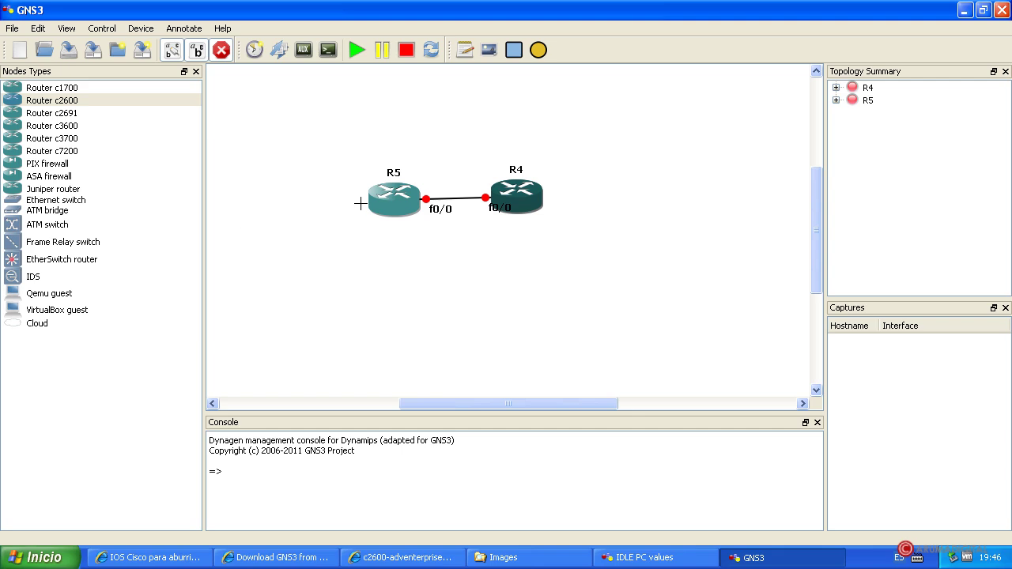
Toggle the interface name labels of the link between R5 and R4 off and on again
{"action": "left_click_drag", "start_coordinate": [340, 143], "coordinate": [590, 271]}
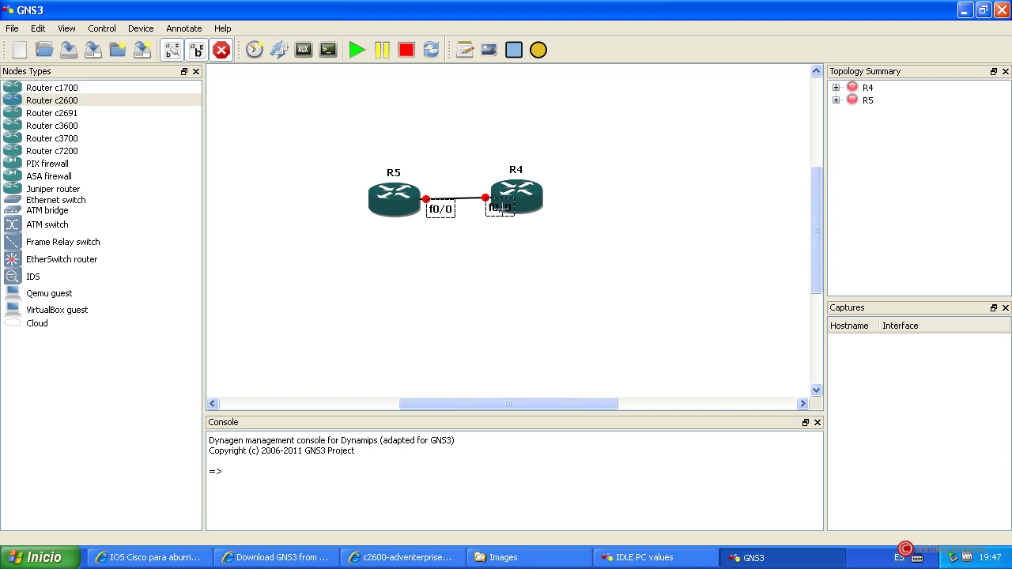
{"action": "left_click", "coordinate": [172, 49]}
{"action": "left_click", "coordinate": [171, 49]}
{"action": "left_click_drag", "start_coordinate": [378, 165], "coordinate": [550, 235]}
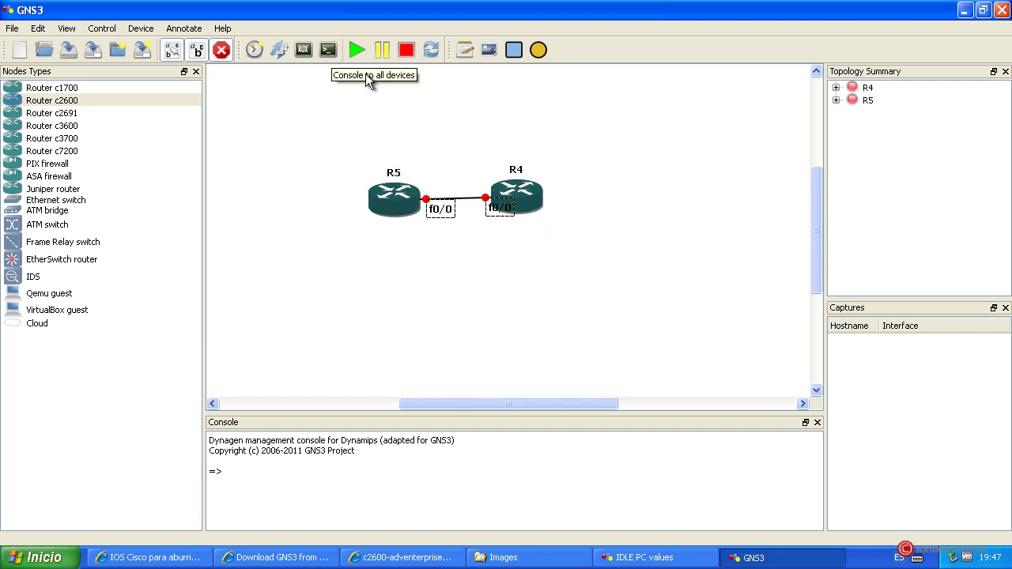
Start both routers and open their console windows, arranging the R4 console beside the R5 console
{"action": "left_click", "coordinate": [353, 53]}
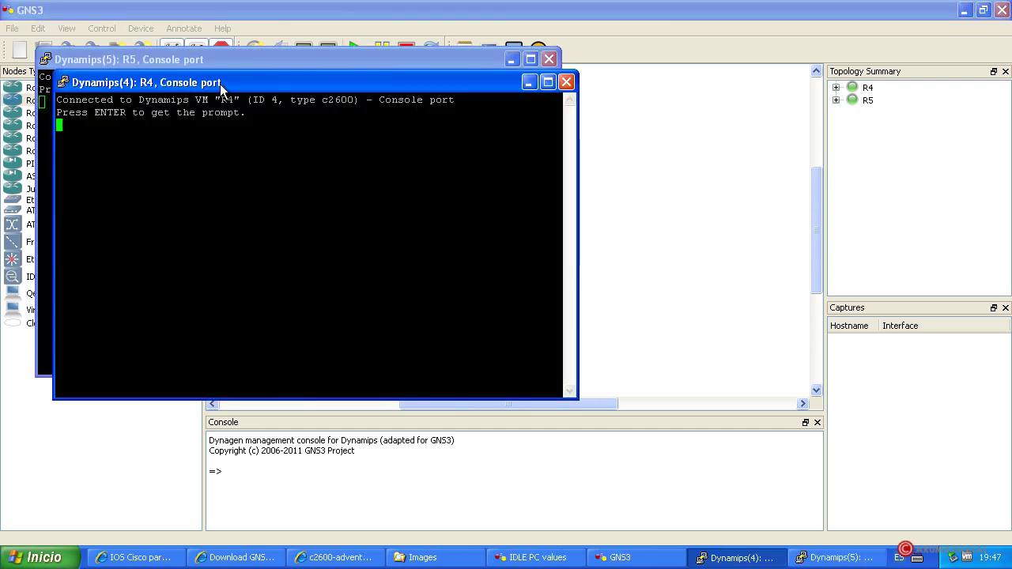
{"action": "left_click_drag", "start_coordinate": [222, 89], "coordinate": [563, 150]}
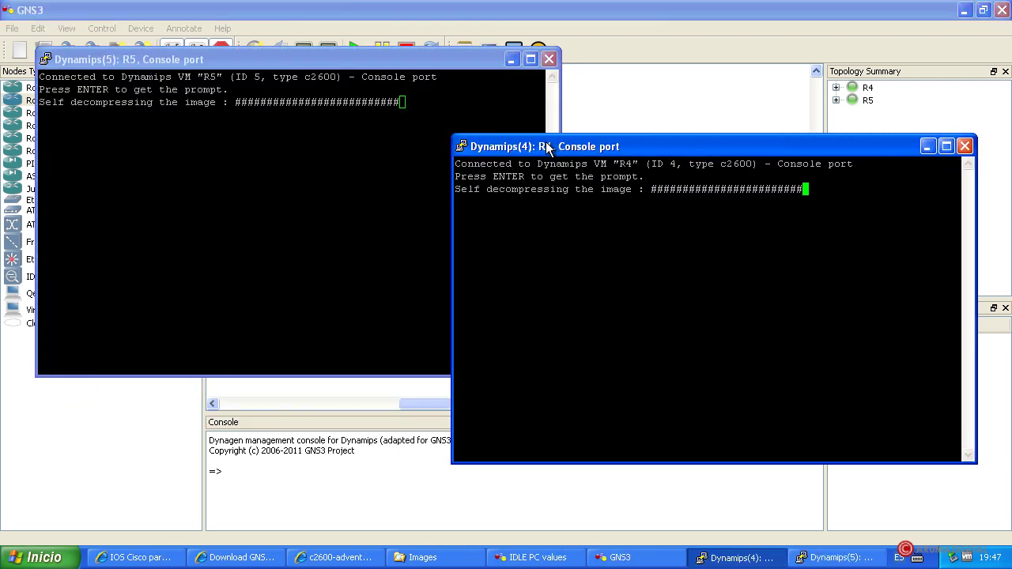
{"action": "left_click_drag", "start_coordinate": [619, 165], "coordinate": [638, 164]}
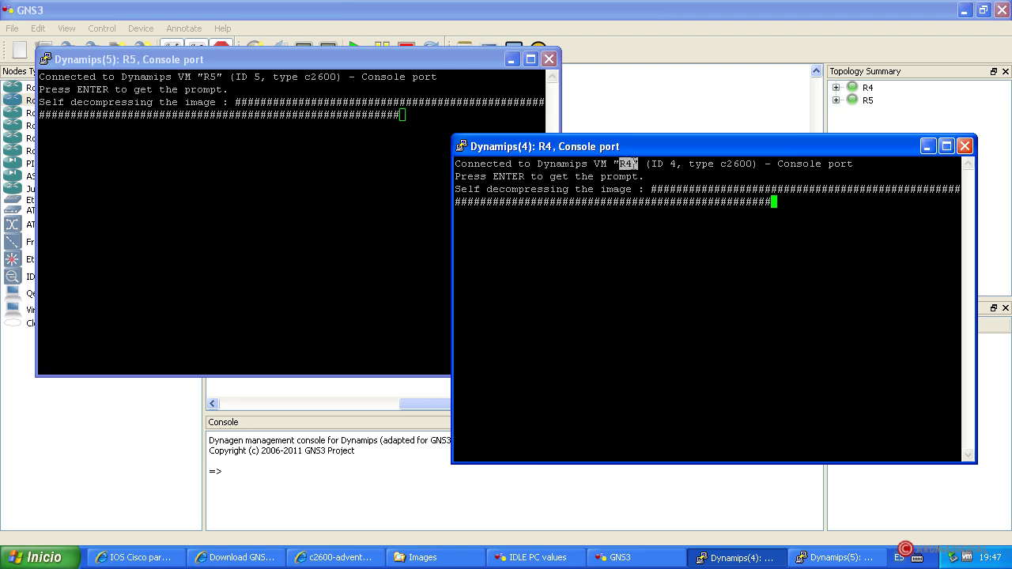
{"action": "left_click_drag", "start_coordinate": [204, 77], "coordinate": [222, 77]}
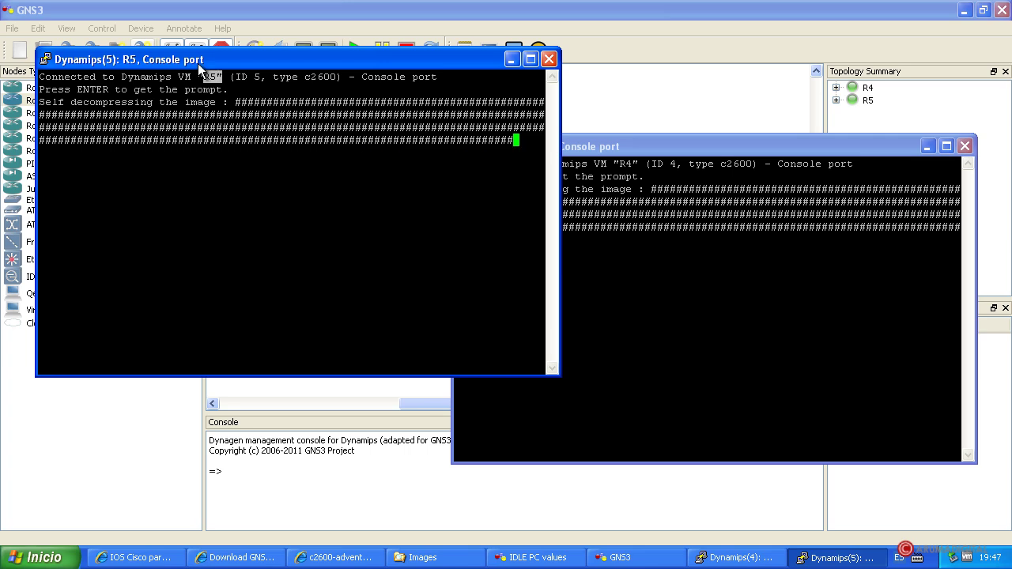
{"action": "left_click_drag", "start_coordinate": [776, 143], "coordinate": [774, 147]}
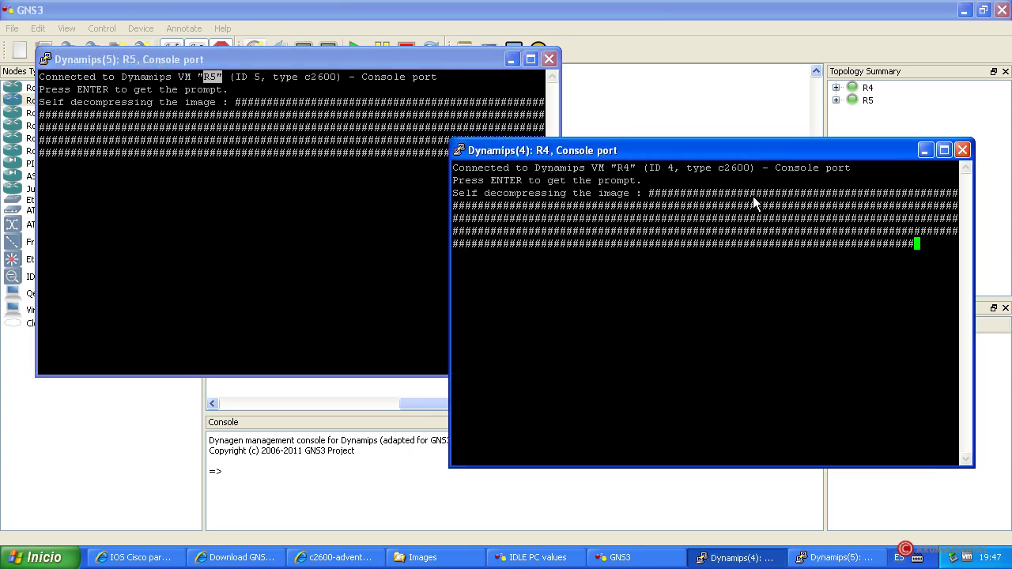
{"action": "left_click_drag", "start_coordinate": [706, 153], "coordinate": [701, 203]}
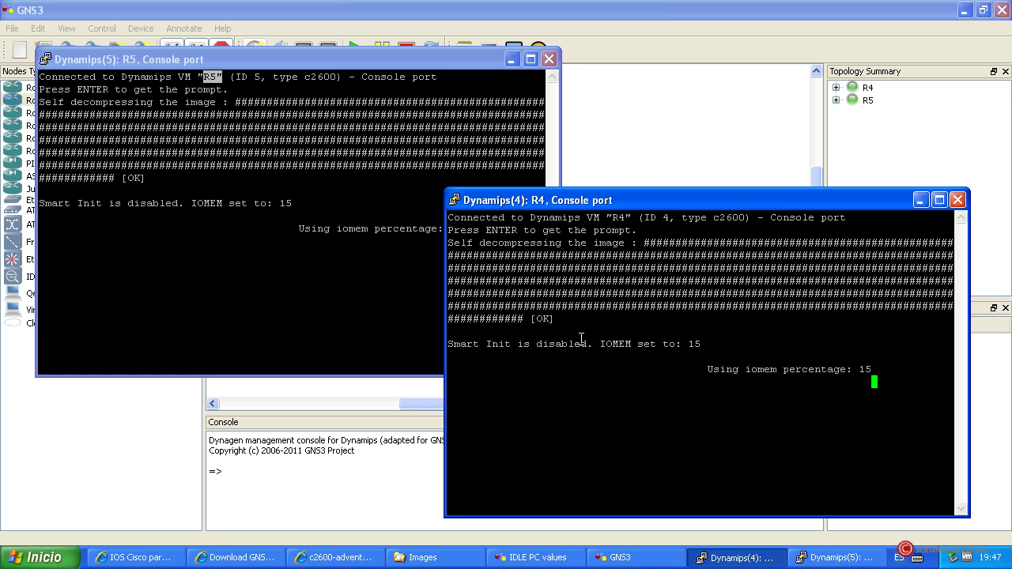
{"action": "left_click_drag", "start_coordinate": [582, 198], "coordinate": [613, 159]}
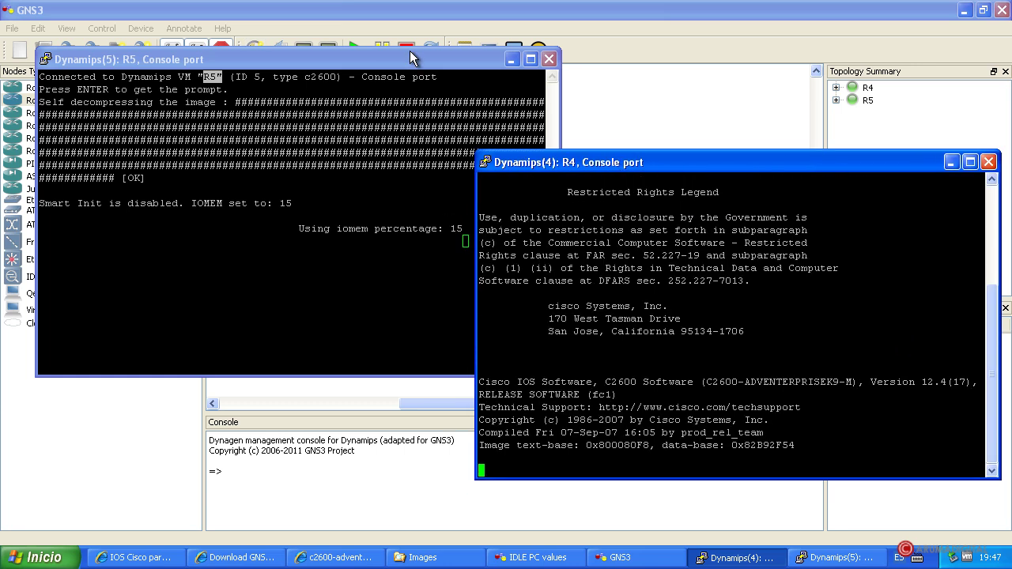
{"action": "mouse_move", "coordinate": [395, 63]}
{"action": "left_mouse_down"}
{"action": "mouse_move", "coordinate": [394, 91]}
{"action": "mouse_move", "coordinate": [394, 80]}
{"action": "left_mouse_up"}
{"action": "left_click_drag", "start_coordinate": [654, 162], "coordinate": [677, 140]}
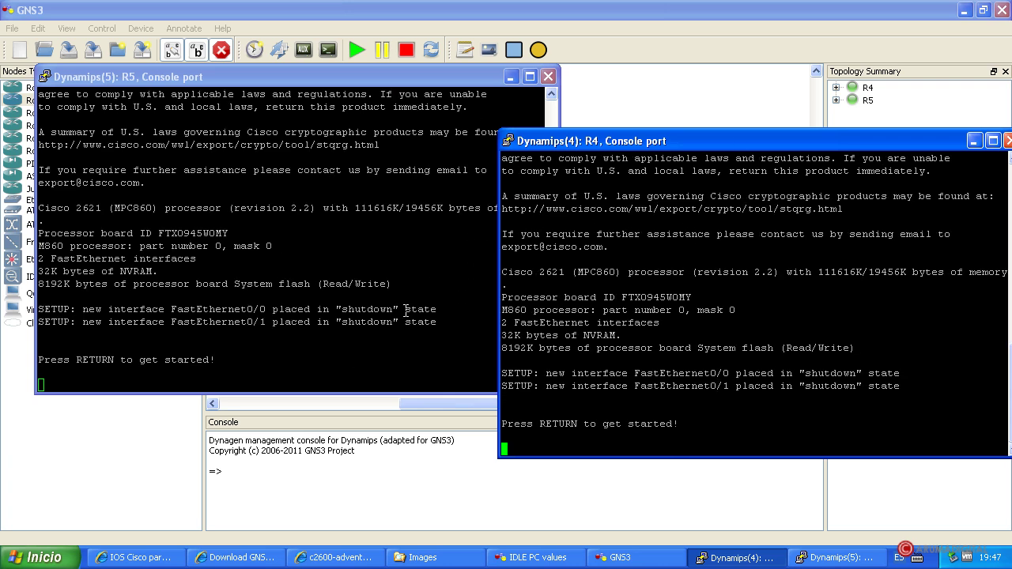
Bring up the command prompt in the consoles of routers R5 and R4
{"action": "left_click", "coordinate": [48, 384]}
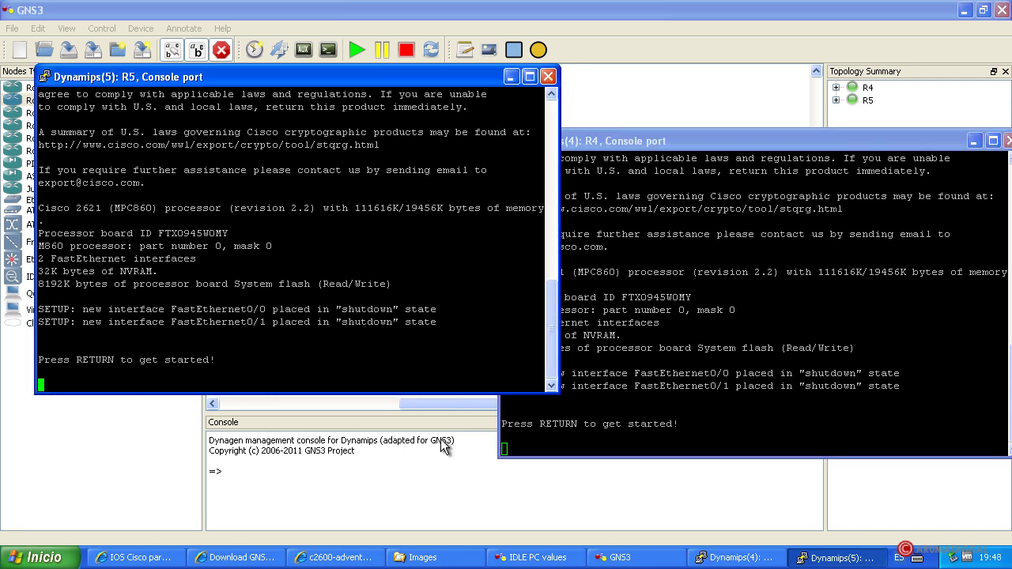
{"action": "left_click", "coordinate": [681, 444]}
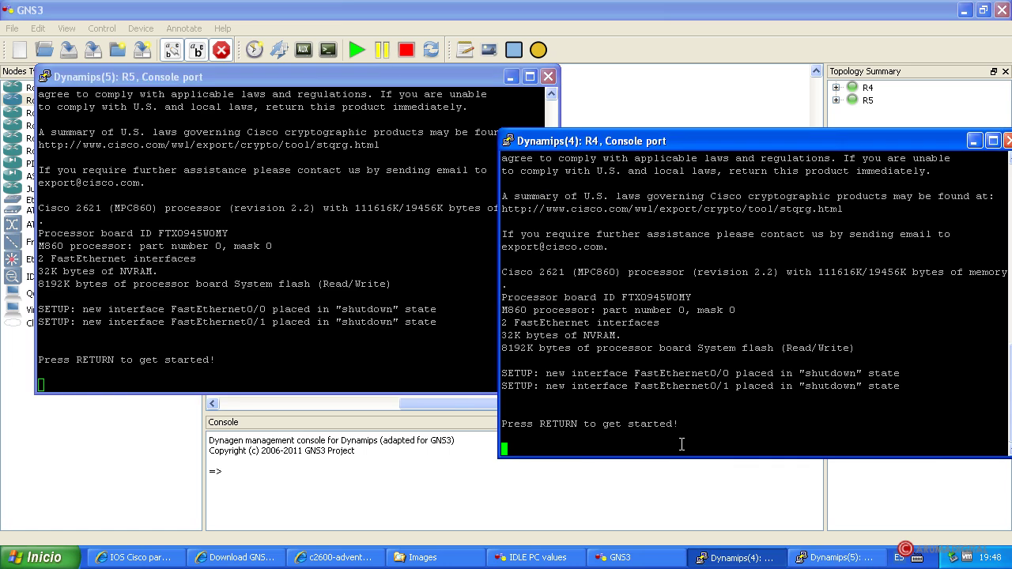
{"action": "left_click", "coordinate": [105, 369]}
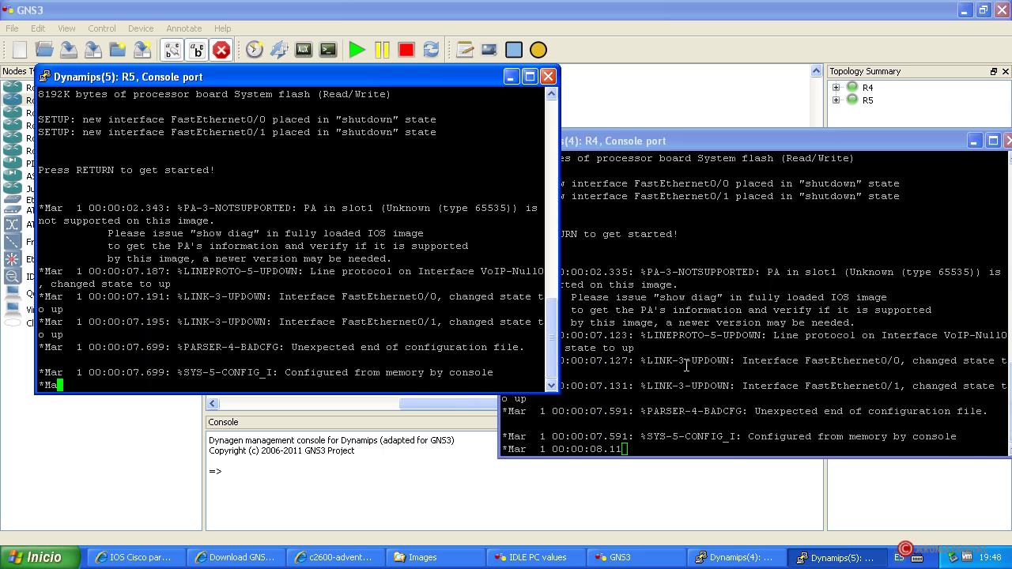
{"action": "key", "text": "Return"}
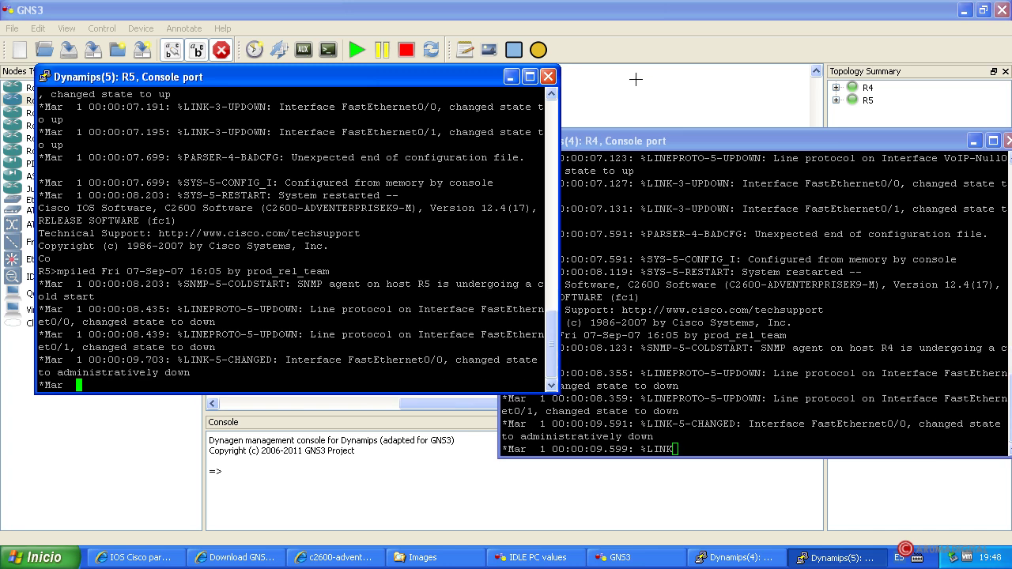
{"action": "key", "text": "Return"}
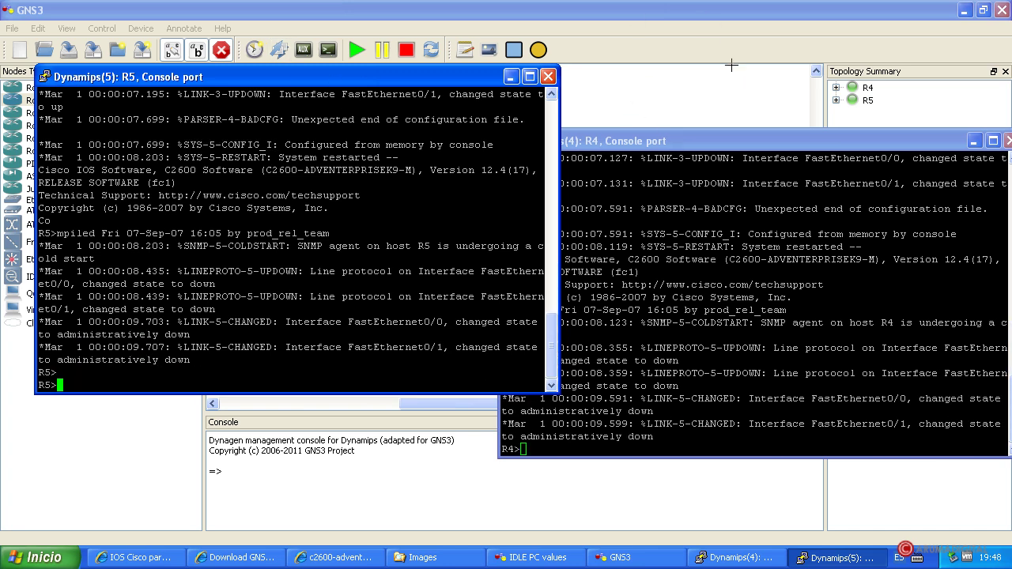